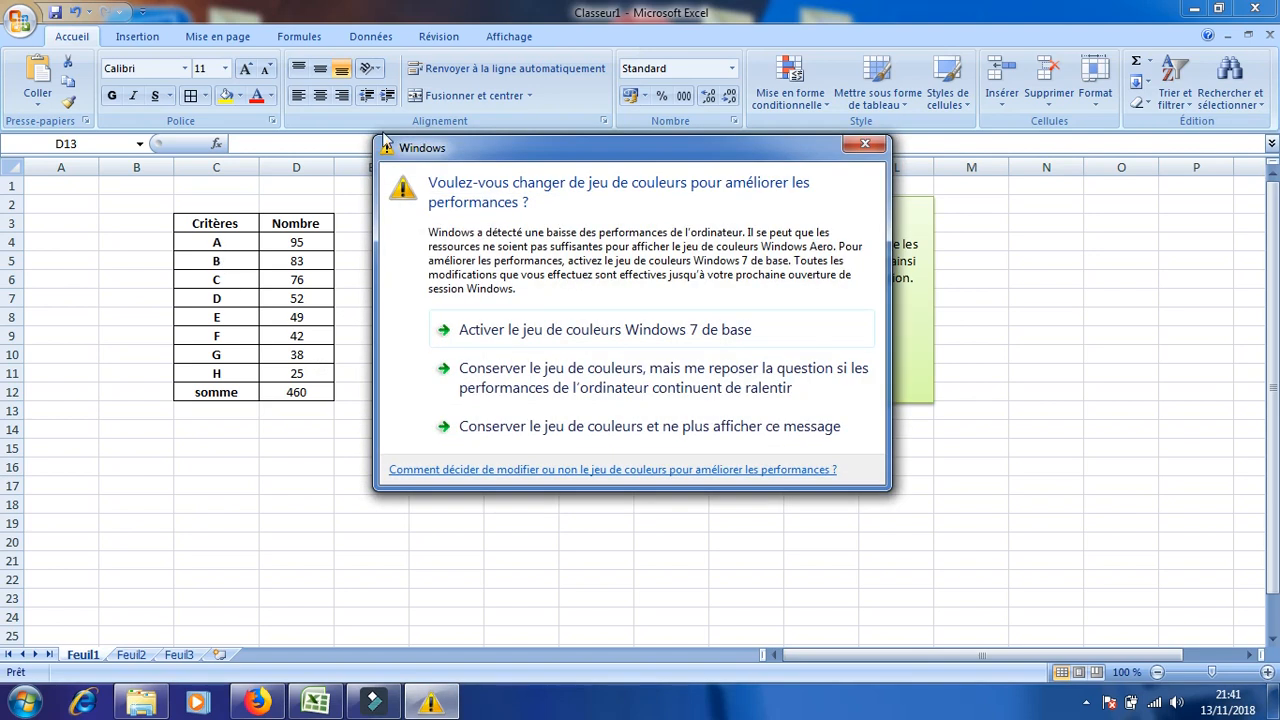
Dismiss the Windows colour scheme prompt and add a column with all borders in E3:E12, headed "%".
left_click(864, 149)
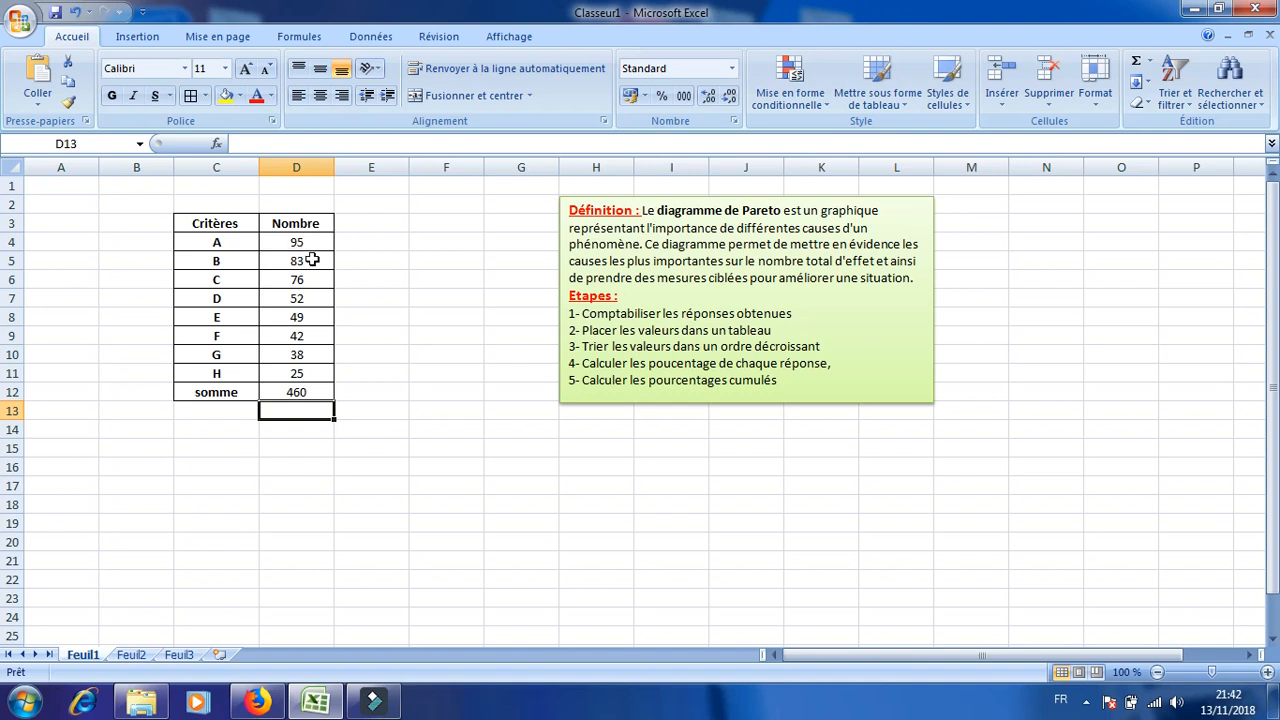
left_click_drag(371, 223, 363, 392)
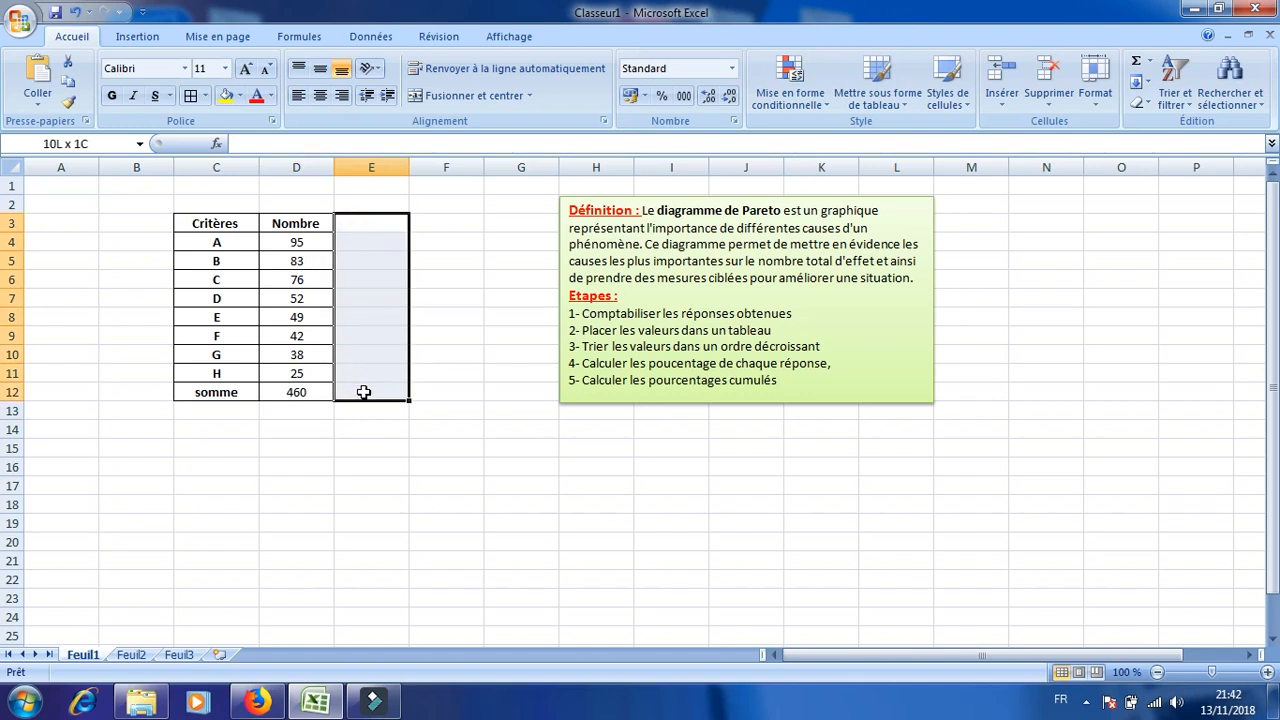
left_click(204, 95)
left_click(200, 245)
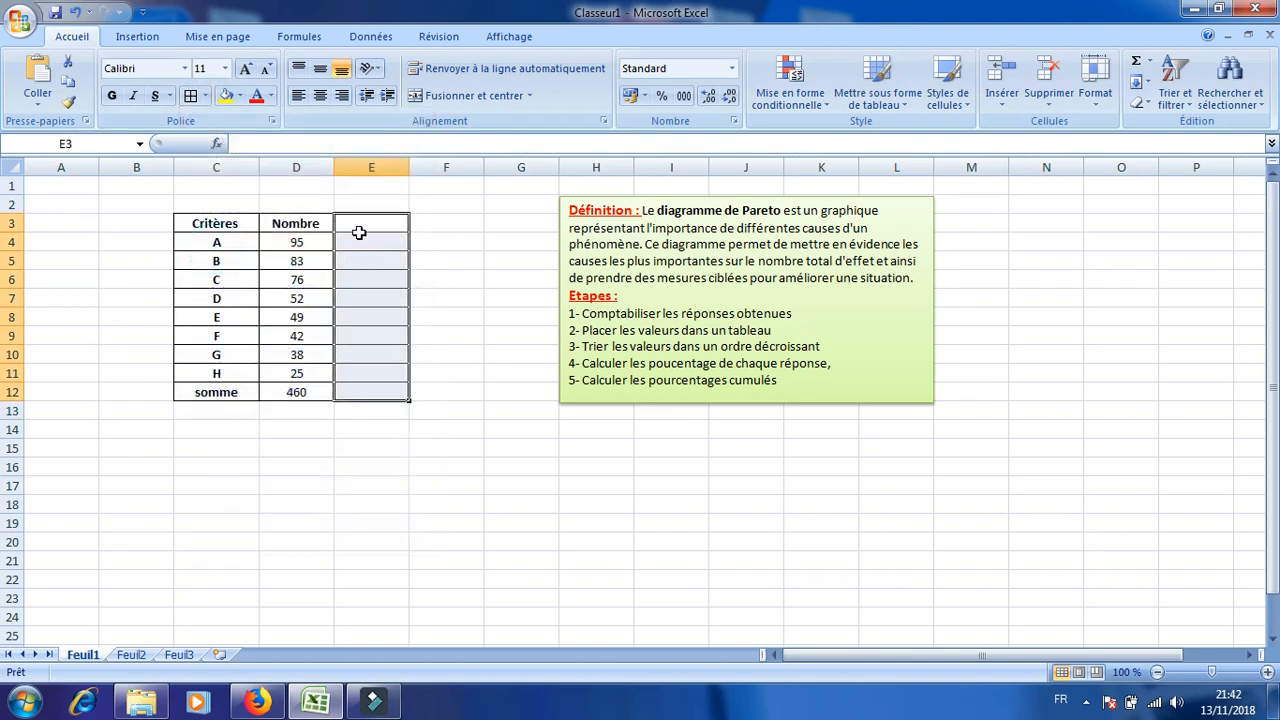
left_click(361, 220)
type("%")
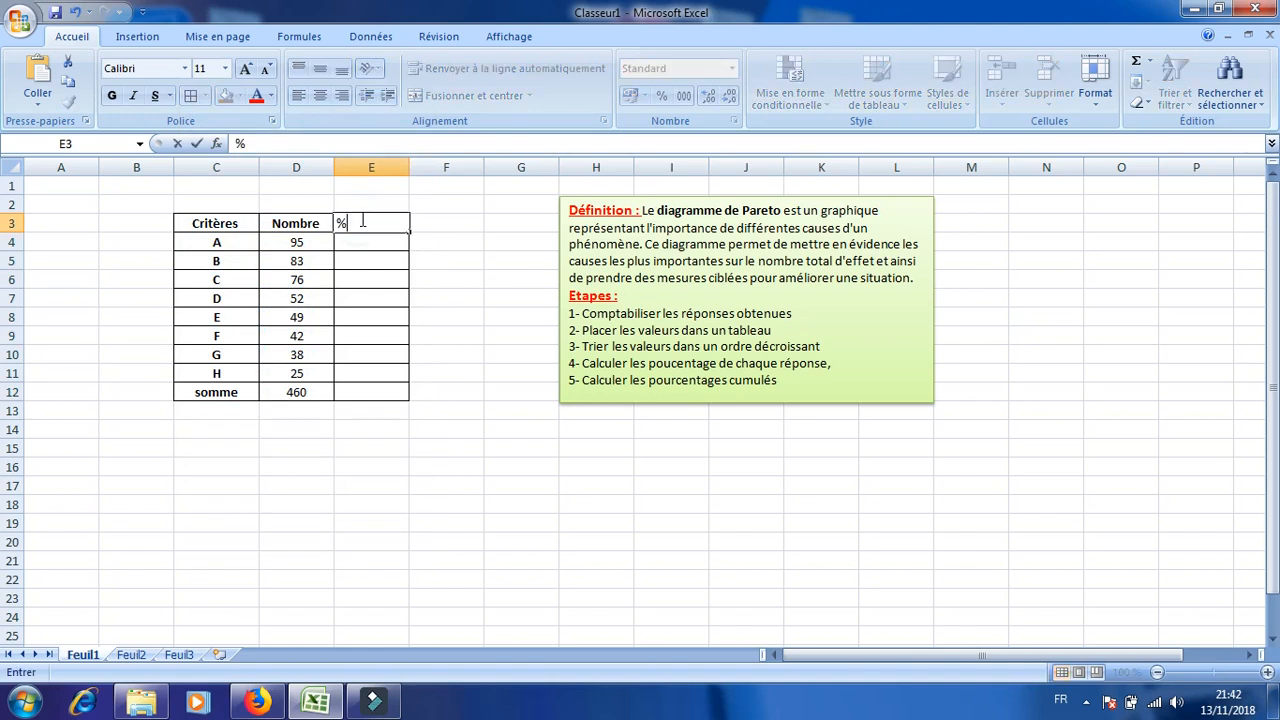
Calculate criterion A's share of the total in E4 with the formula =D4/D12.
left_click(374, 237)
type("=")
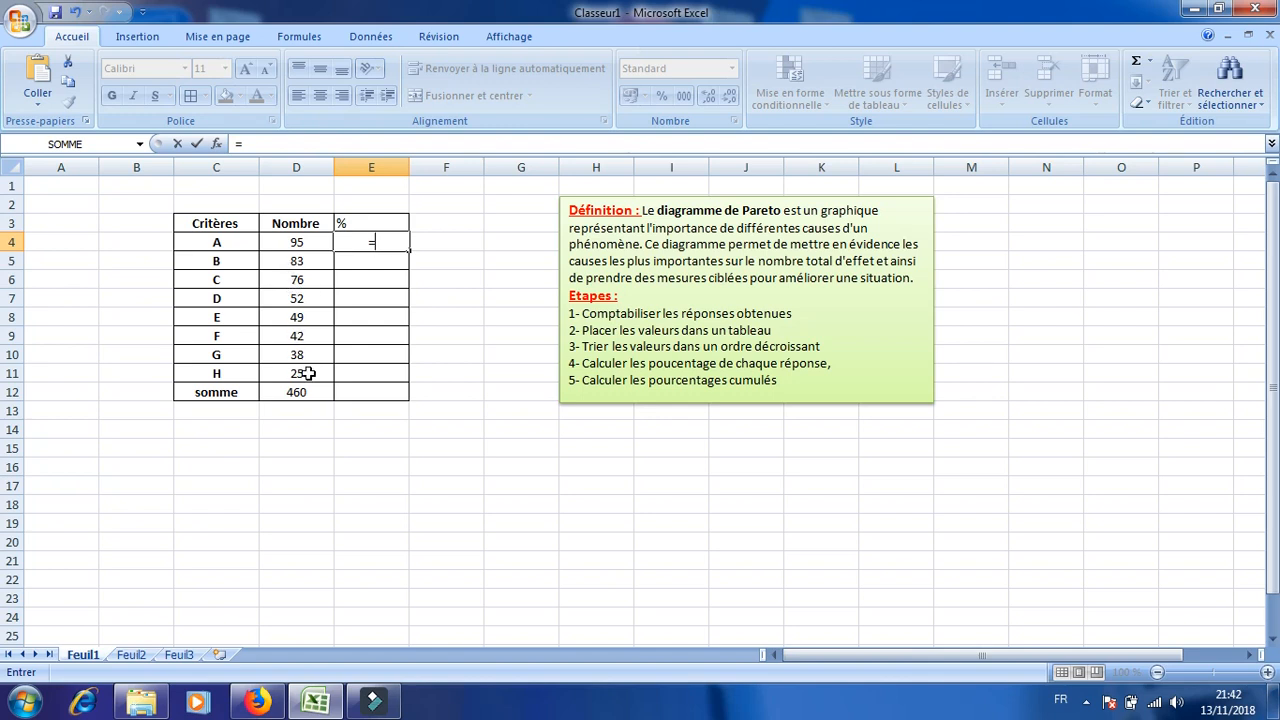
left_click(322, 240)
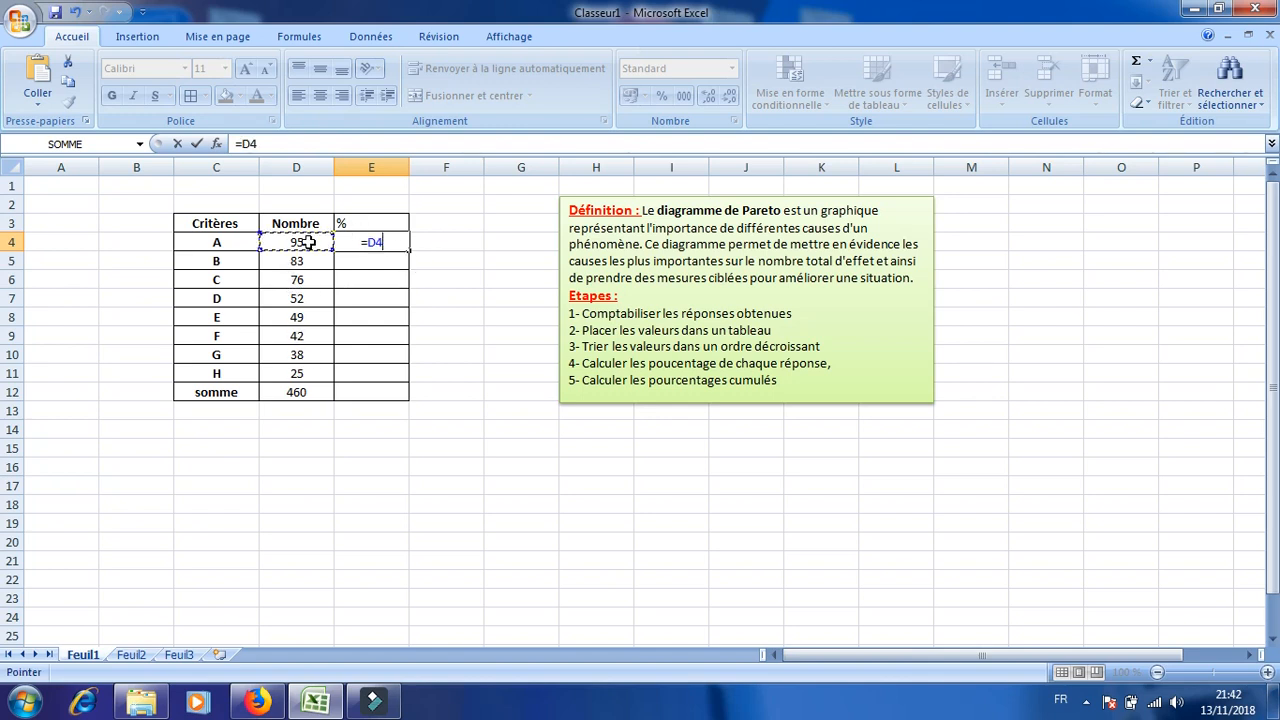
type("/")
left_click(297, 394)
key("Return")
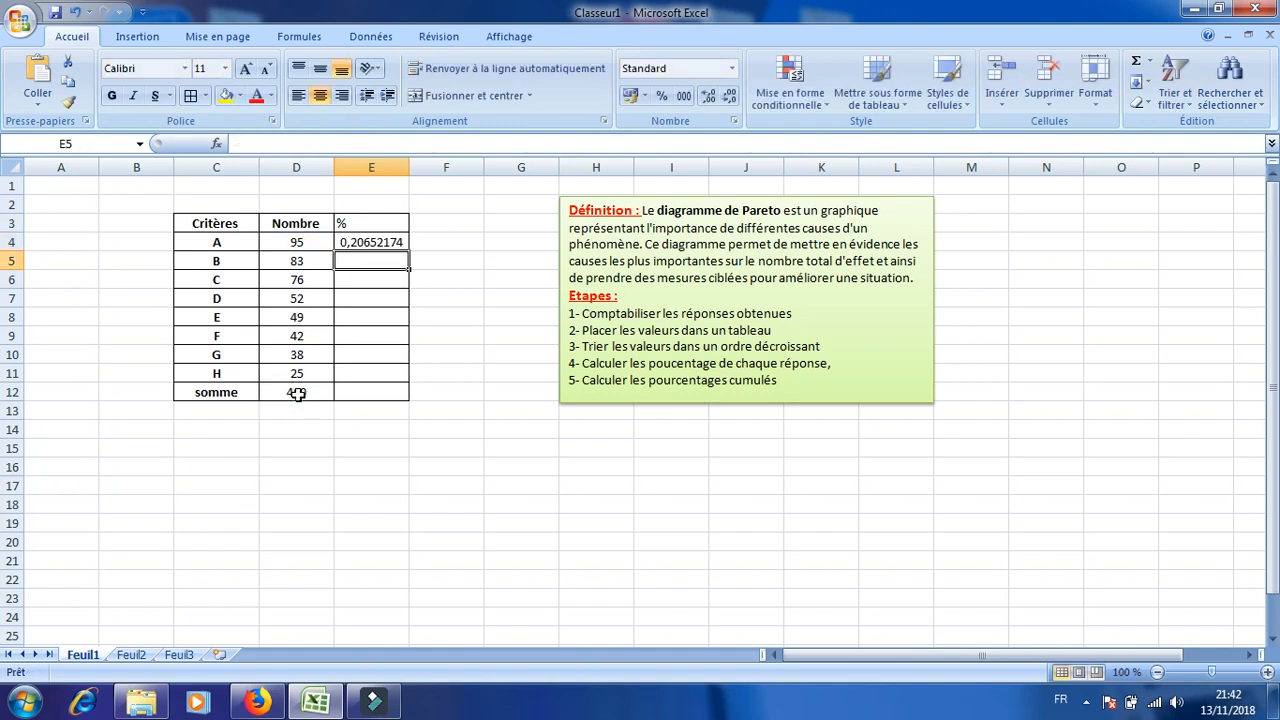
Calculate criterion B's share of the total in E5 with the formula =D5/D12.
type("=")
left_click(300, 264)
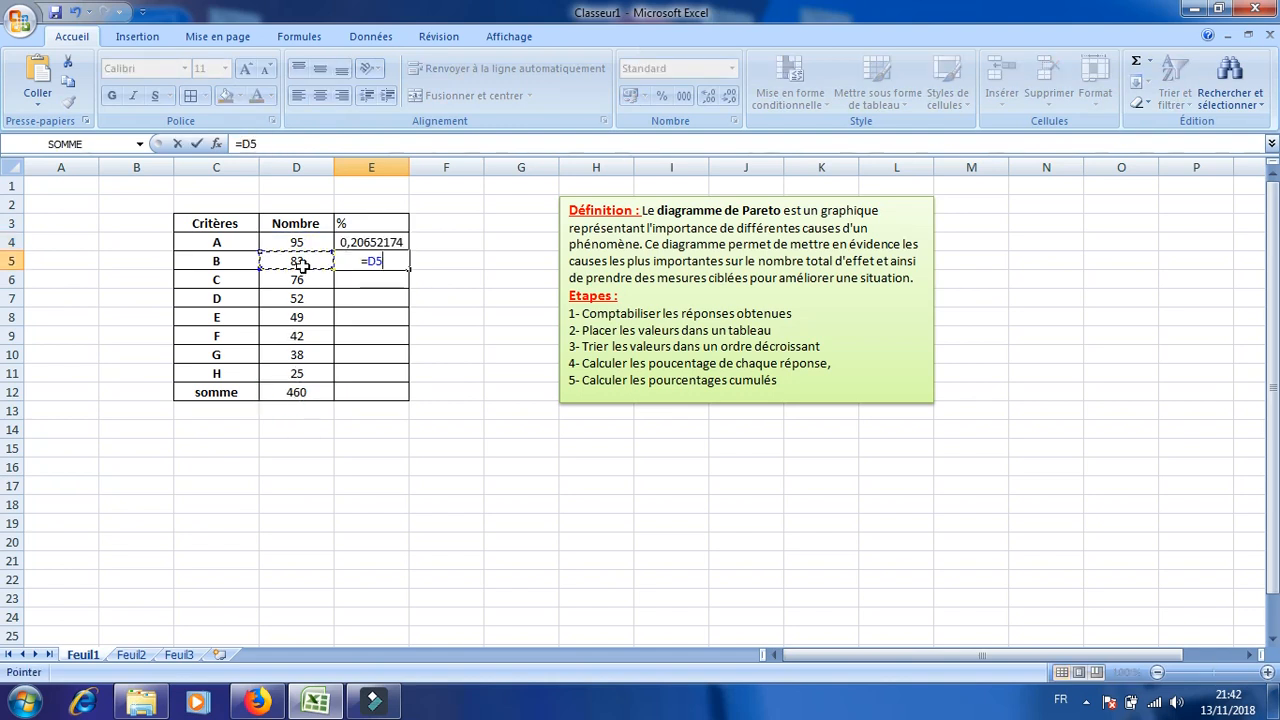
type("/")
left_click(299, 393)
key("Return")
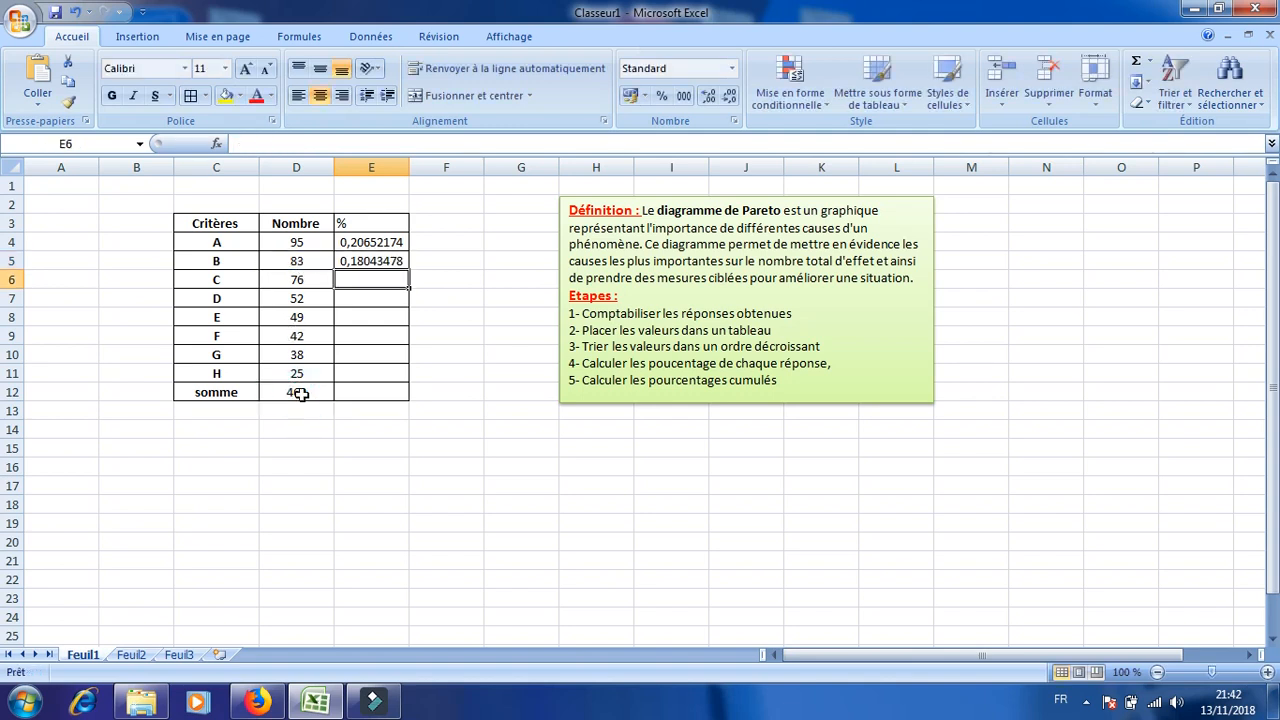
Try to fill the E4 formula down through E11, and undo the fill.
left_click(403, 243)
left_click_drag(403, 243, 397, 388)
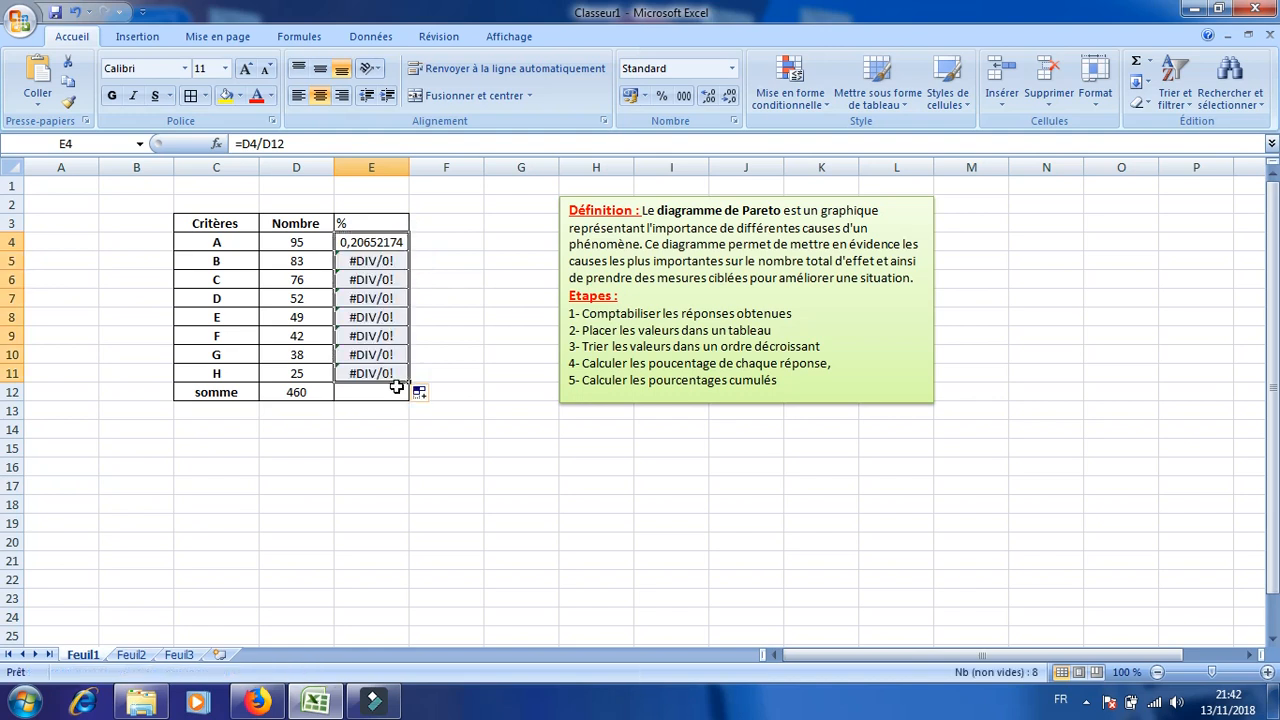
key("ctrl+z")
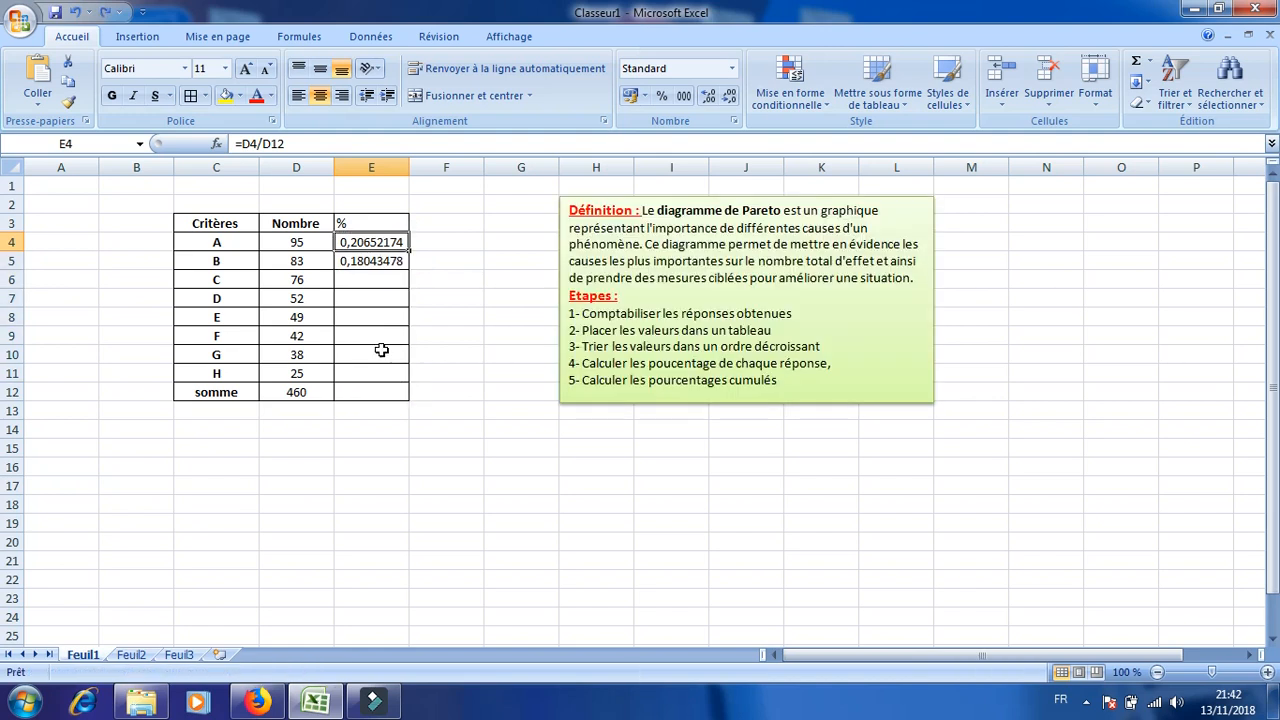
Calculate criterion C's share of the total in E6 with the formula =D6/D12.
left_click(371, 280)
type("=")
left_click(291, 278)
type("/")
left_click(294, 392)
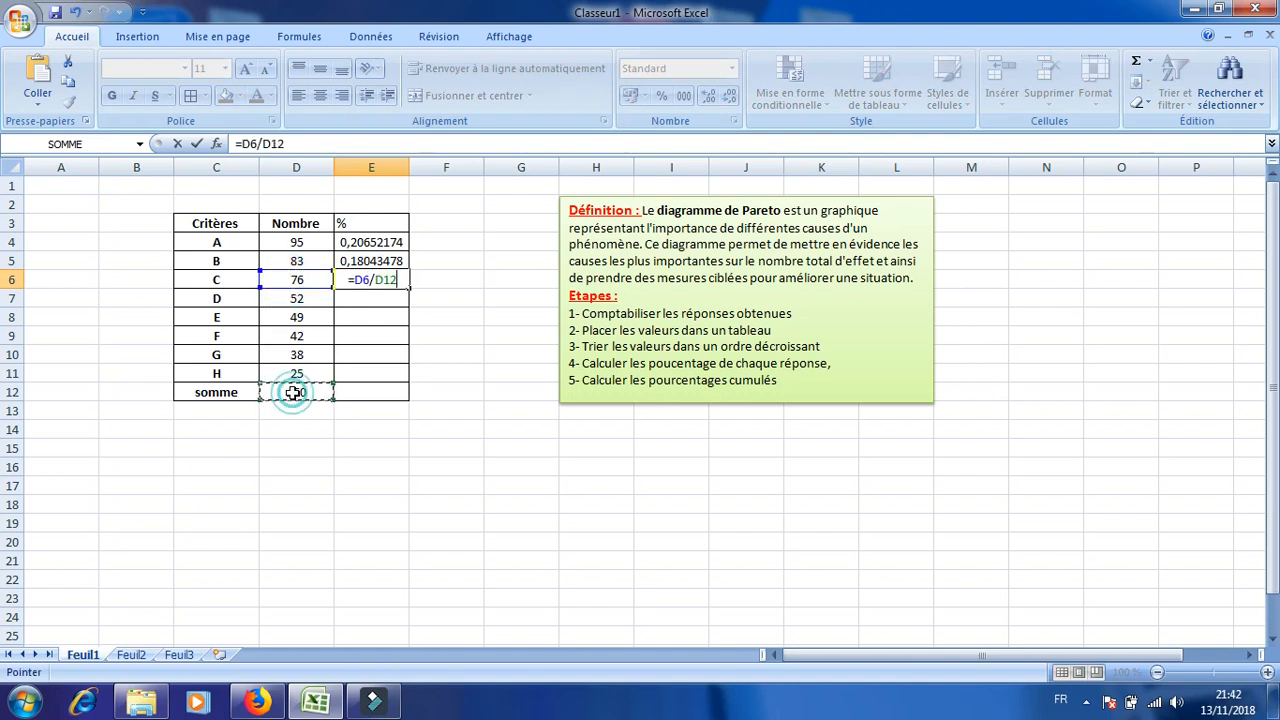
key("Return")
Calculate criterion D's share of the total in E7 with the formula =D7/D12.
type("=")
left_click(298, 299)
type("/")
left_click(292, 392)
key("Return")
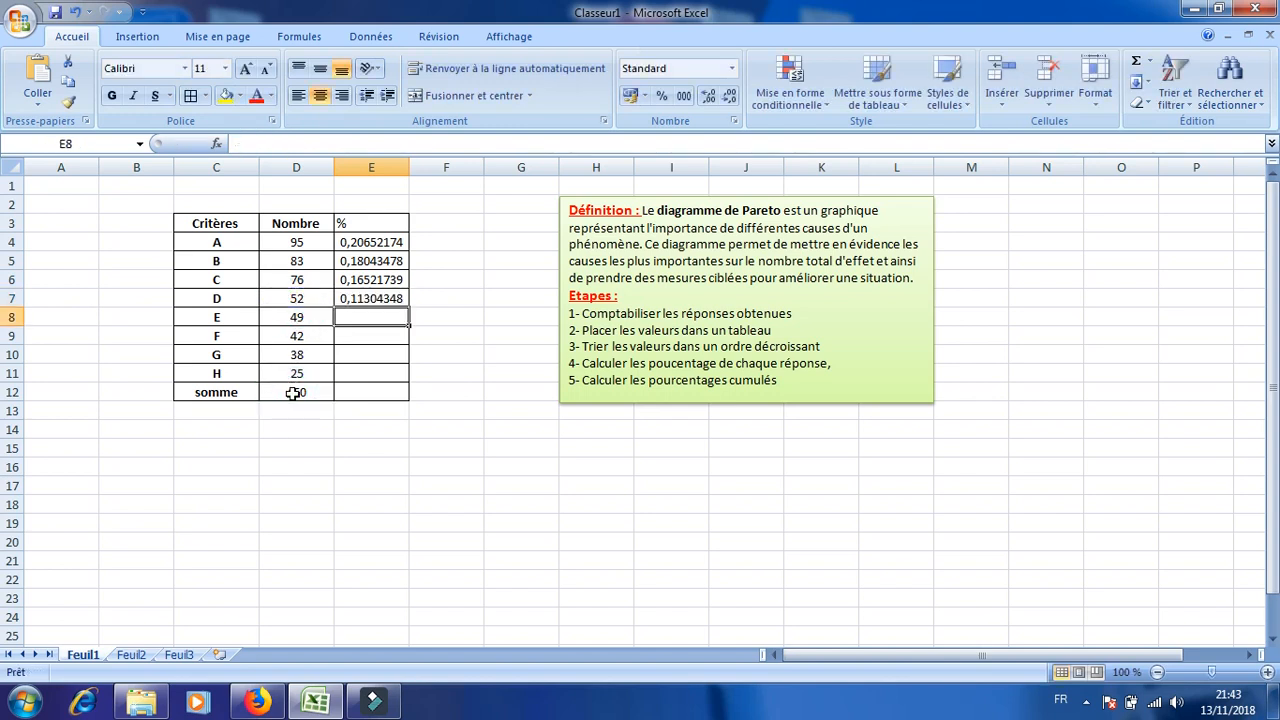
Calculate criterion E's share of the total in E8 with the formula =D8/D12.
type("=")
left_click(316, 318)
type("/")
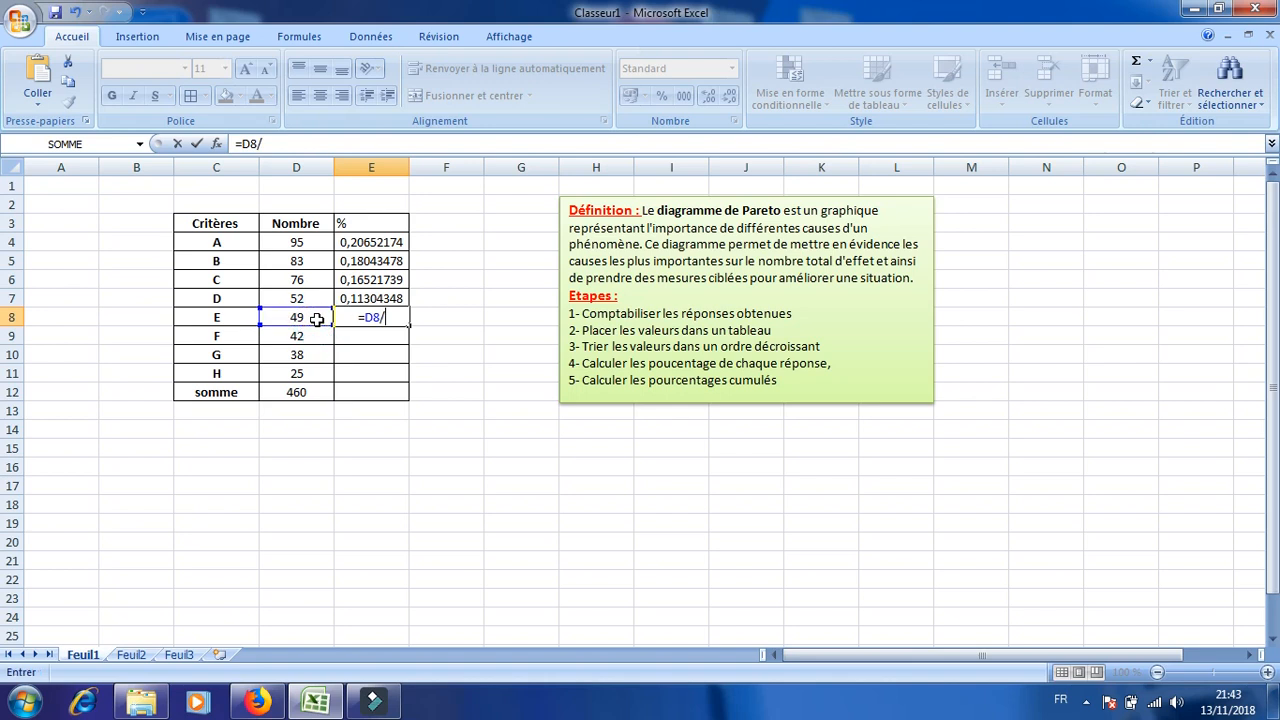
left_click(292, 392)
key("Return")
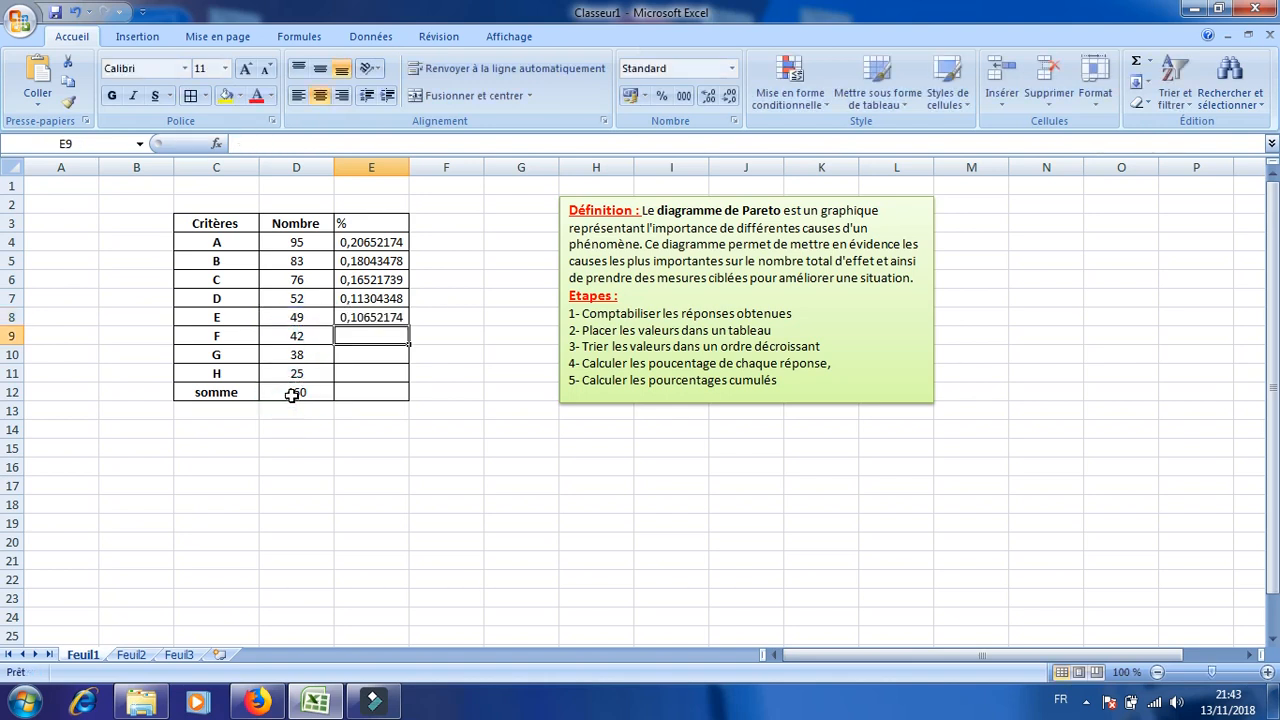
Calculate criterion F's share of the total in E9 with the formula =D9/D12.
type("=")
left_click(296, 342)
type("/")
left_click(297, 392)
key("Return")
Calculate criterion G's share of the total in E10 with the formula =D10/D12.
type("=")
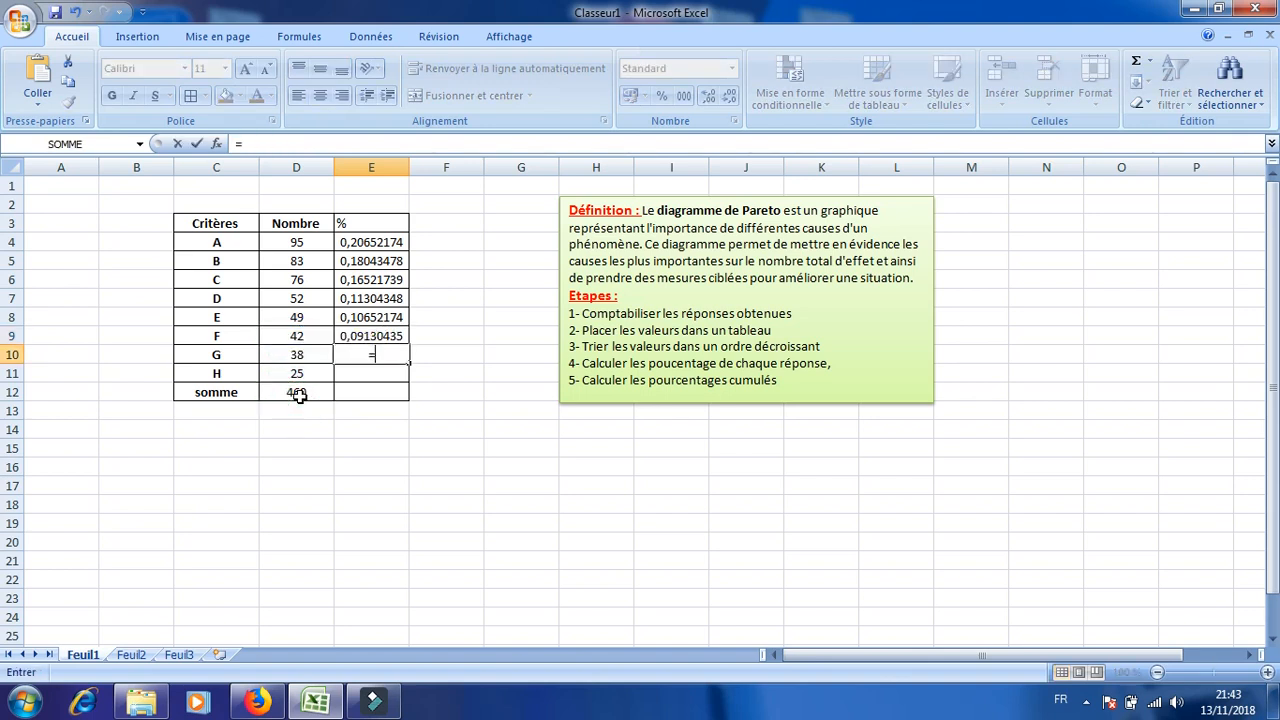
left_click(297, 357)
type("/")
left_click(297, 390)
key("Return")
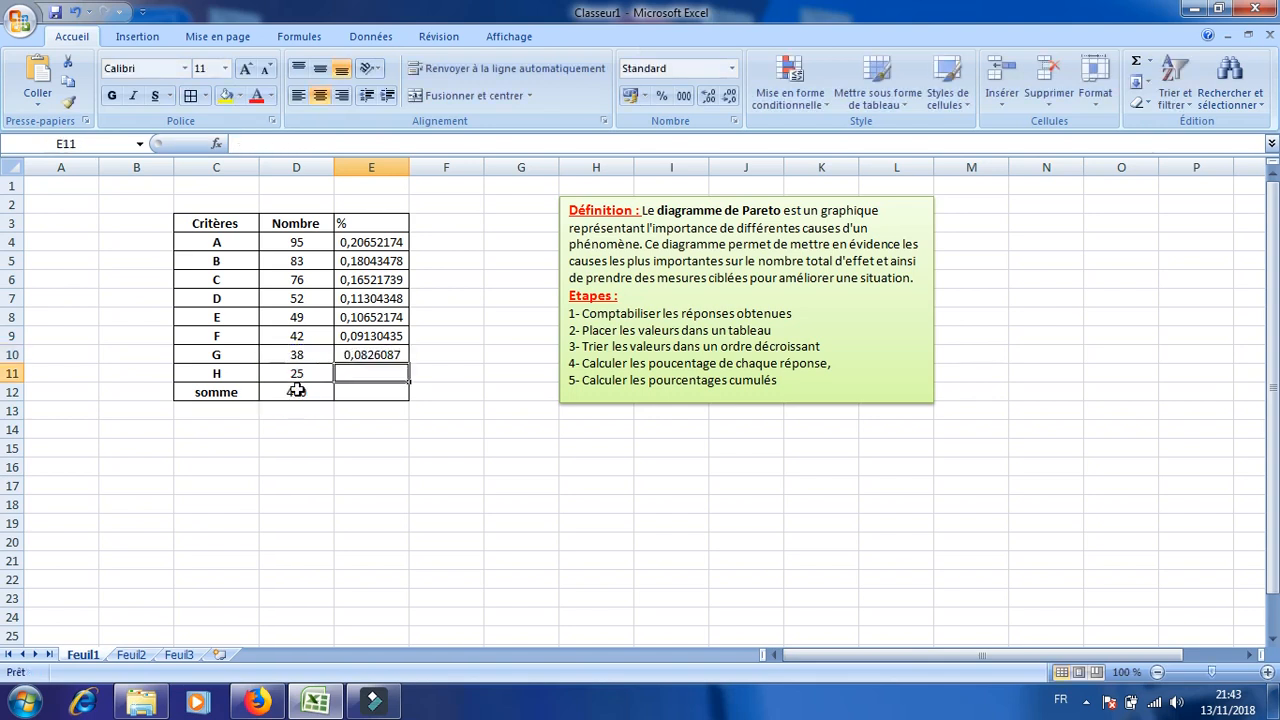
Calculate criterion H's share of the total in E11 with the formula =D11/D12.
type("=")
left_click(297, 373)
type("/")
left_click(297, 392)
key("Return")
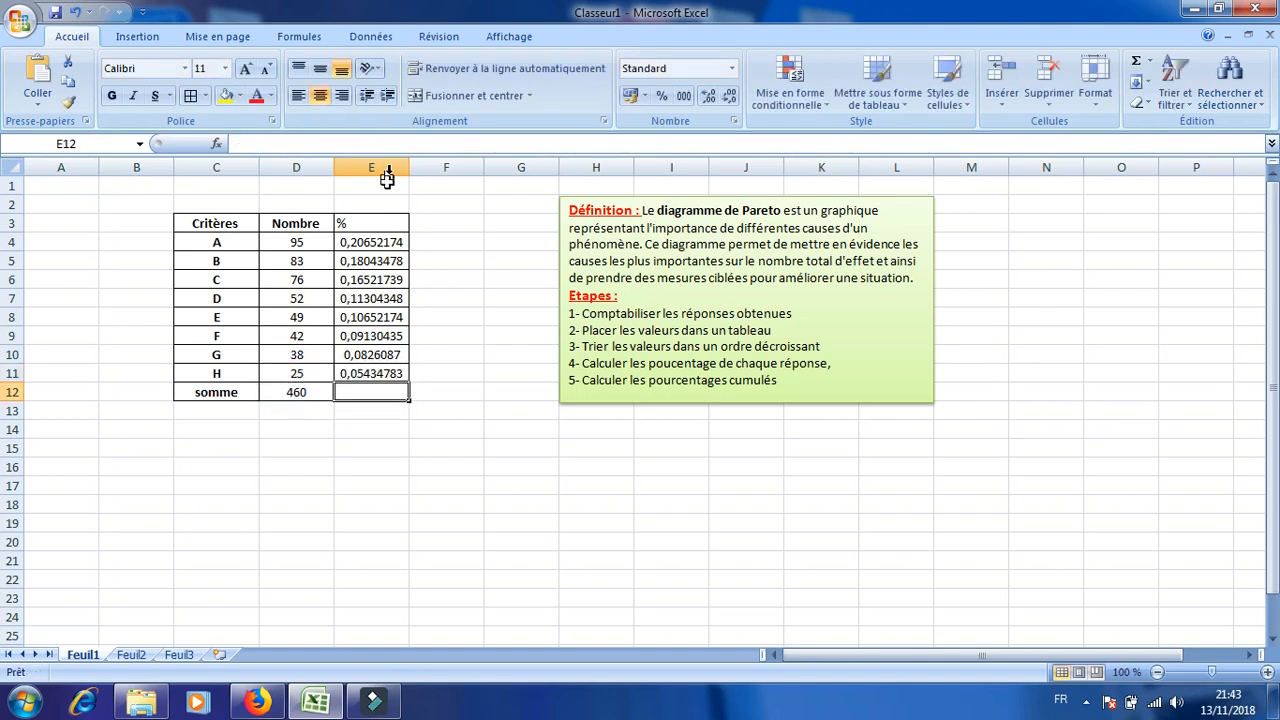
Format the shares in E4:E11 as percentages with two decimal places.
left_click_drag(383, 243, 386, 373)
left_click(652, 95)
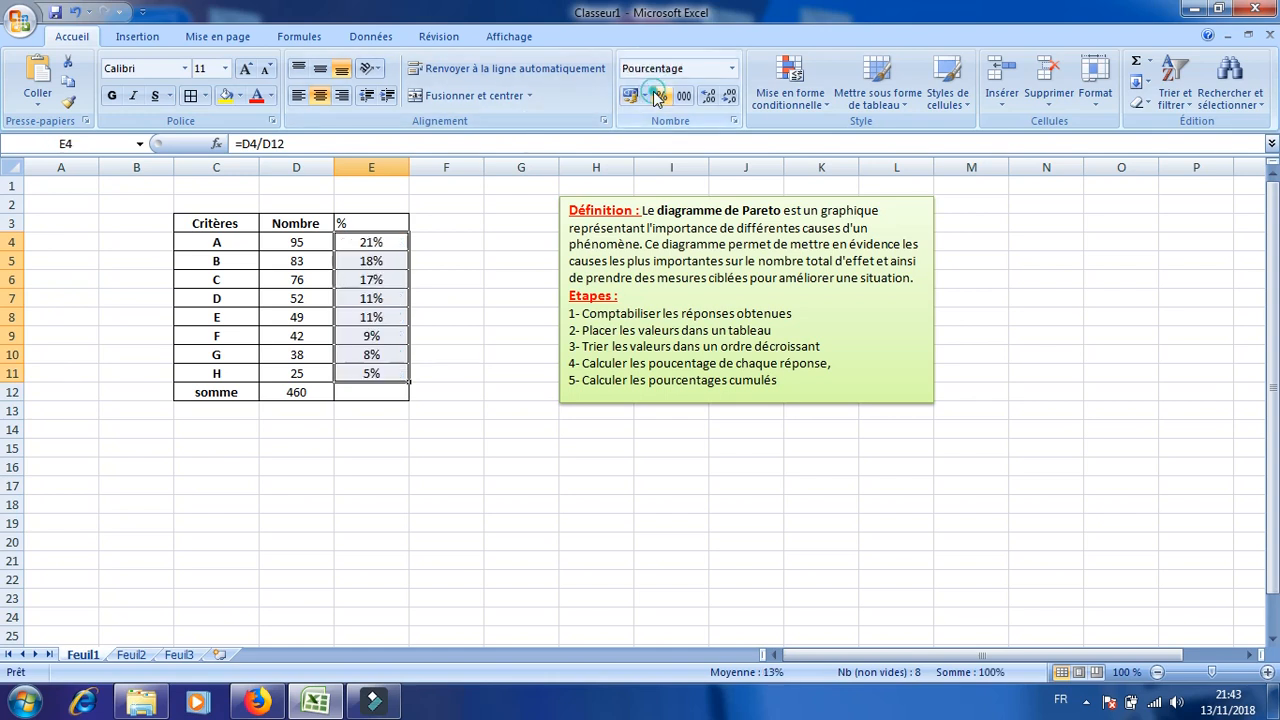
left_click(707, 96)
left_click(707, 98)
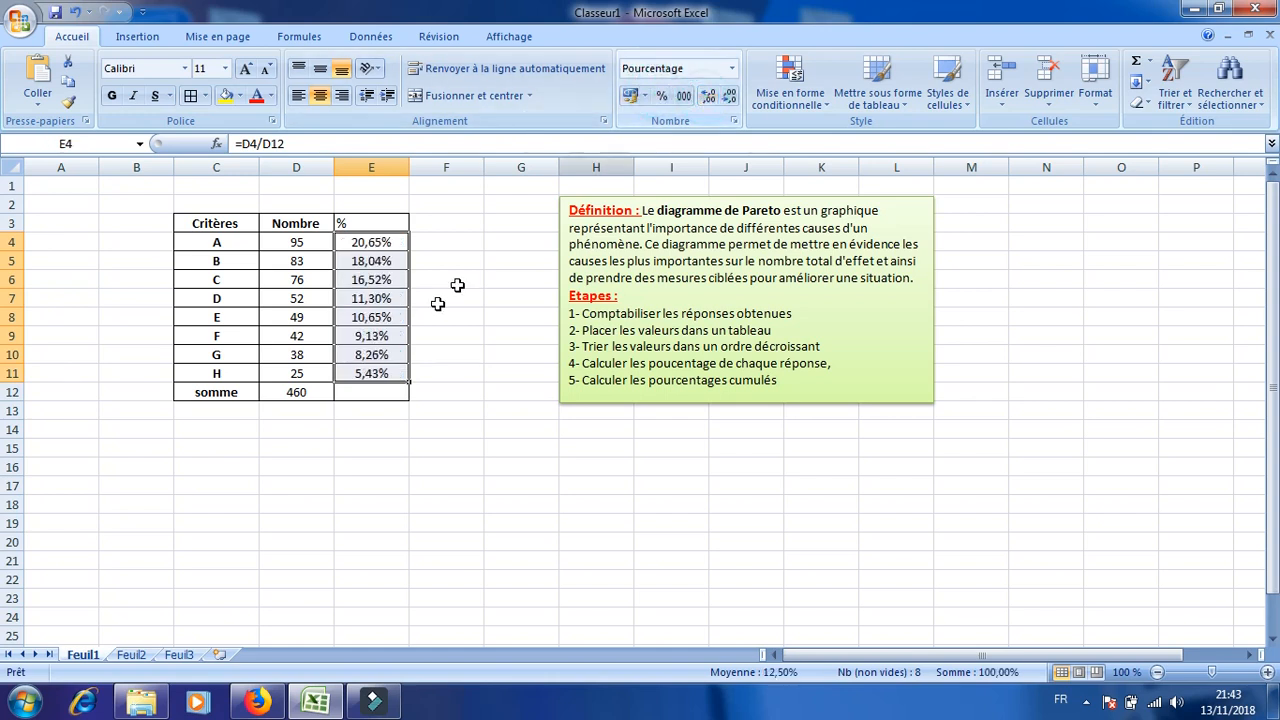
Center the "%" header horizontally in cell E3.
left_click(358, 225)
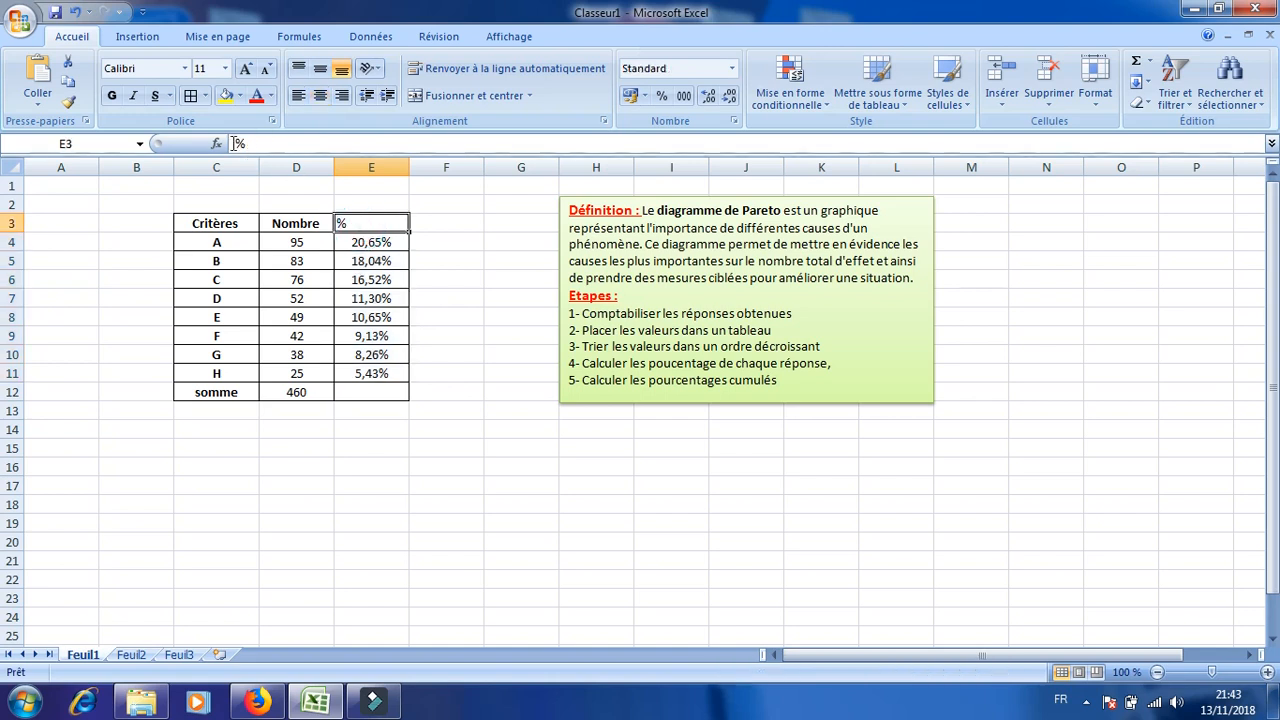
left_click(320, 96)
left_click(437, 228)
left_click(362, 388)
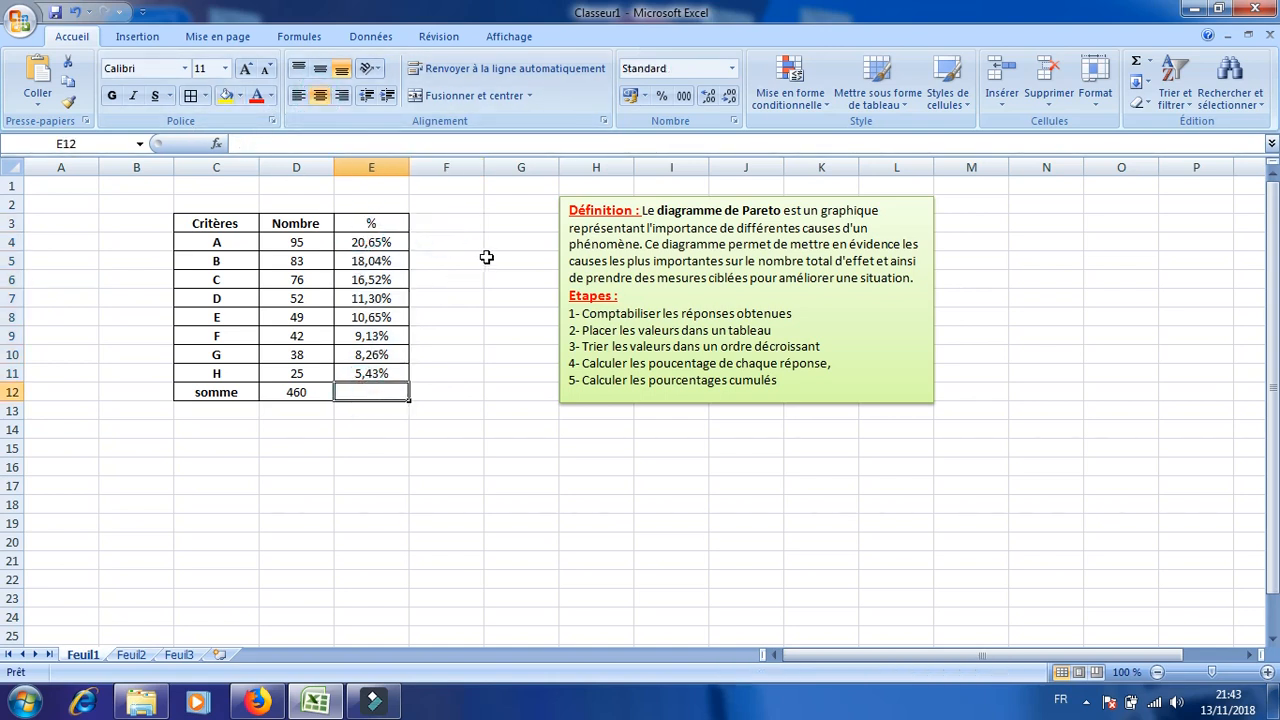
Add a column with all borders in F3:F12 and enter the header "% cumulé" in F3.
left_click(446, 222)
left_click_drag(446, 222, 446, 390)
left_click(190, 95)
left_click(437, 222)
type("% cumulé")
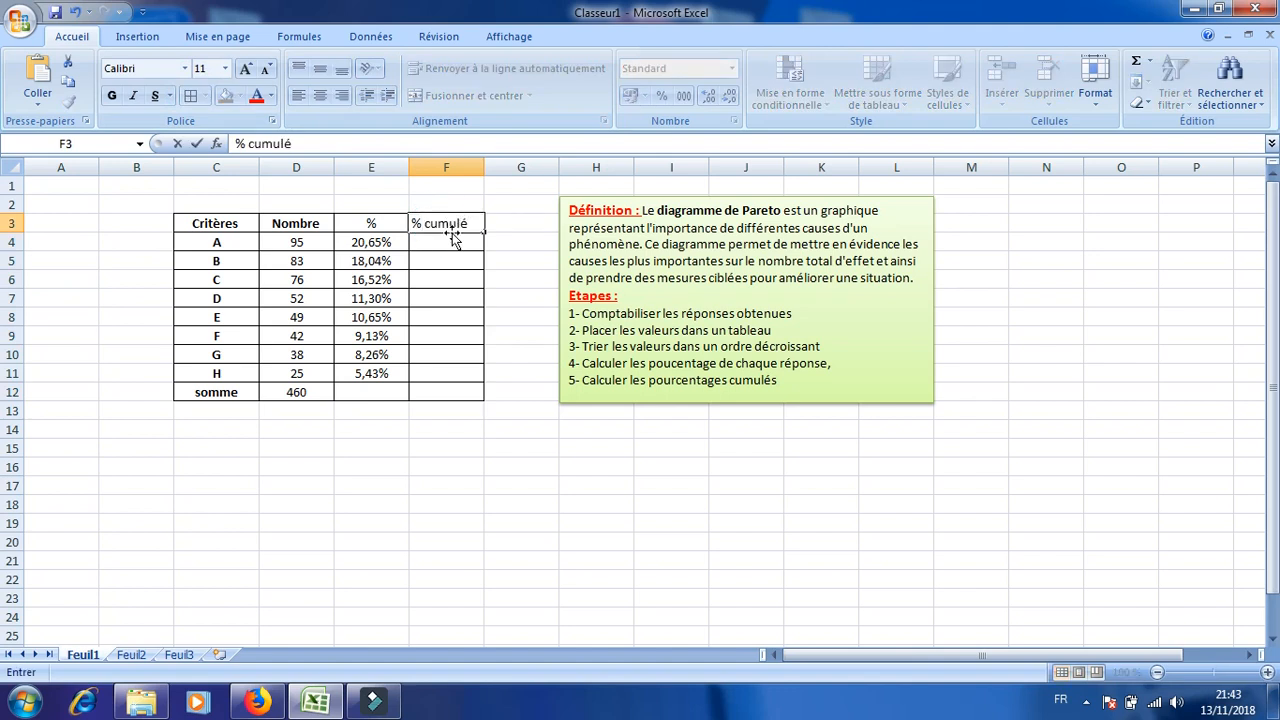
Start the cumulative percentages in F4 with the formula =E4.
left_click(449, 242)
type("=")
left_click(384, 245)
key("Return")
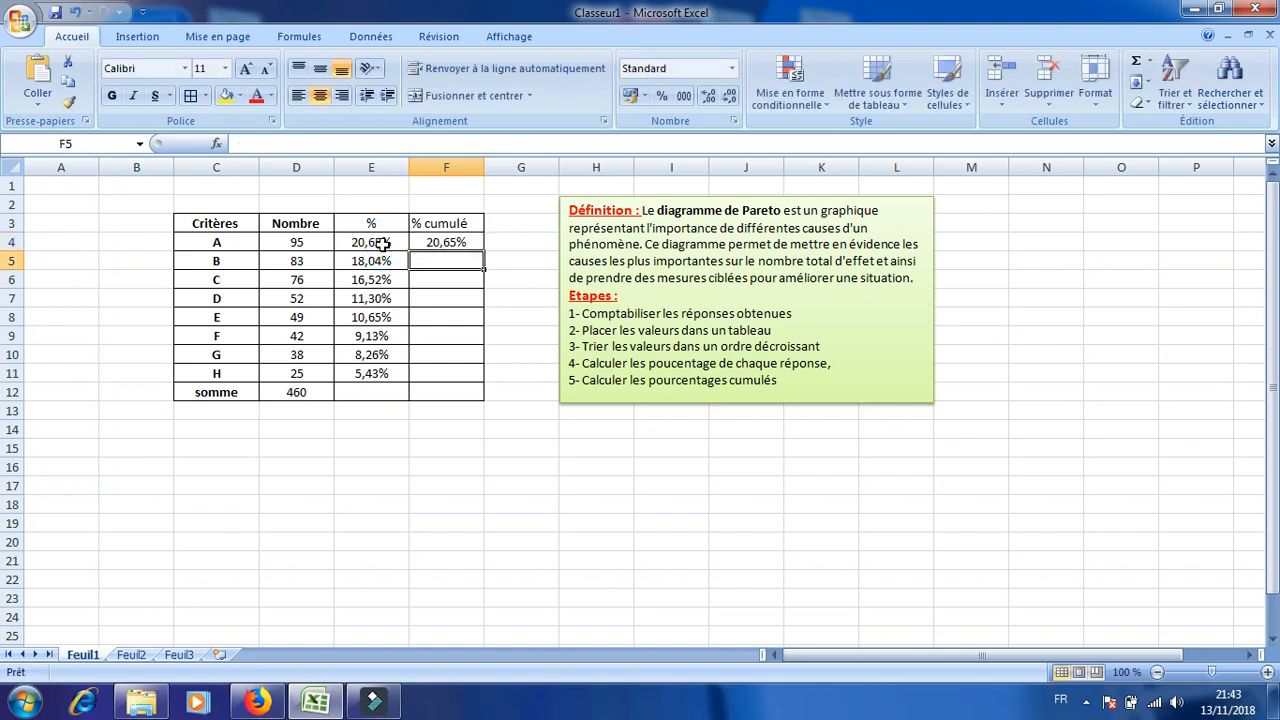
Calculate criterion B's cumulative percentage in F5 with the formula =F4+E5.
type("=")
left_click(424, 241)
type("+")
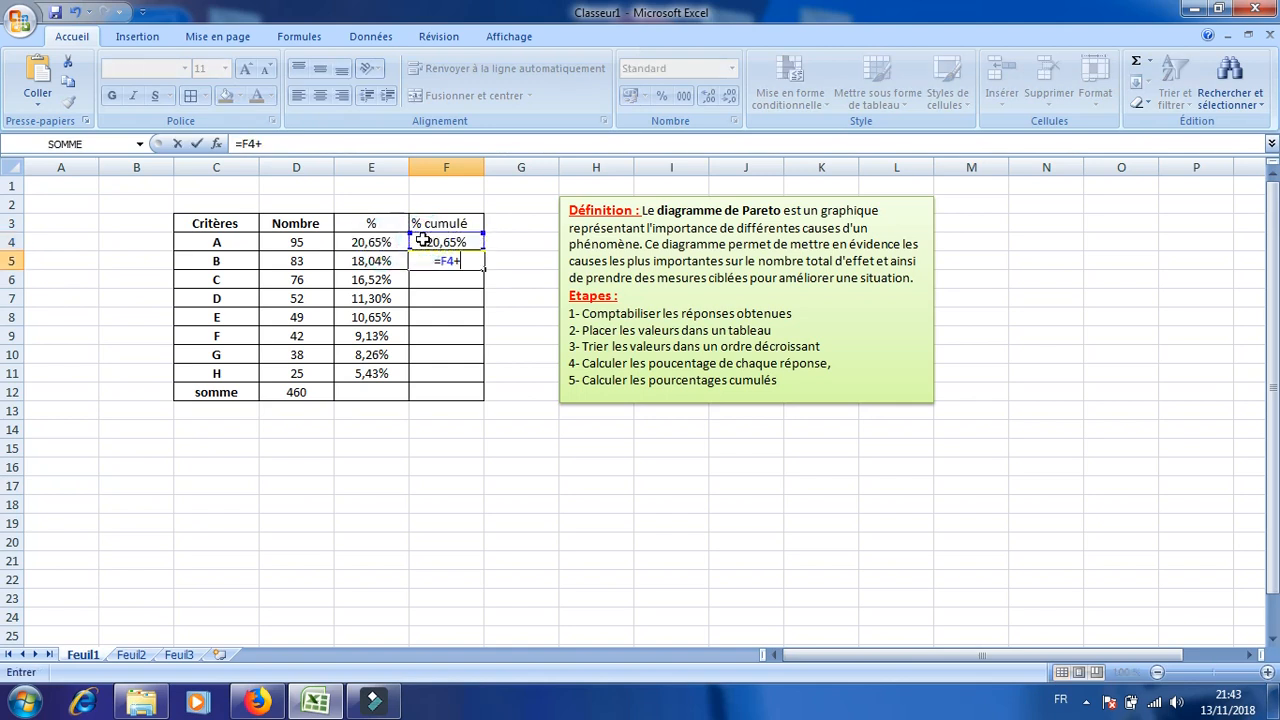
left_click(390, 262)
key("Return")
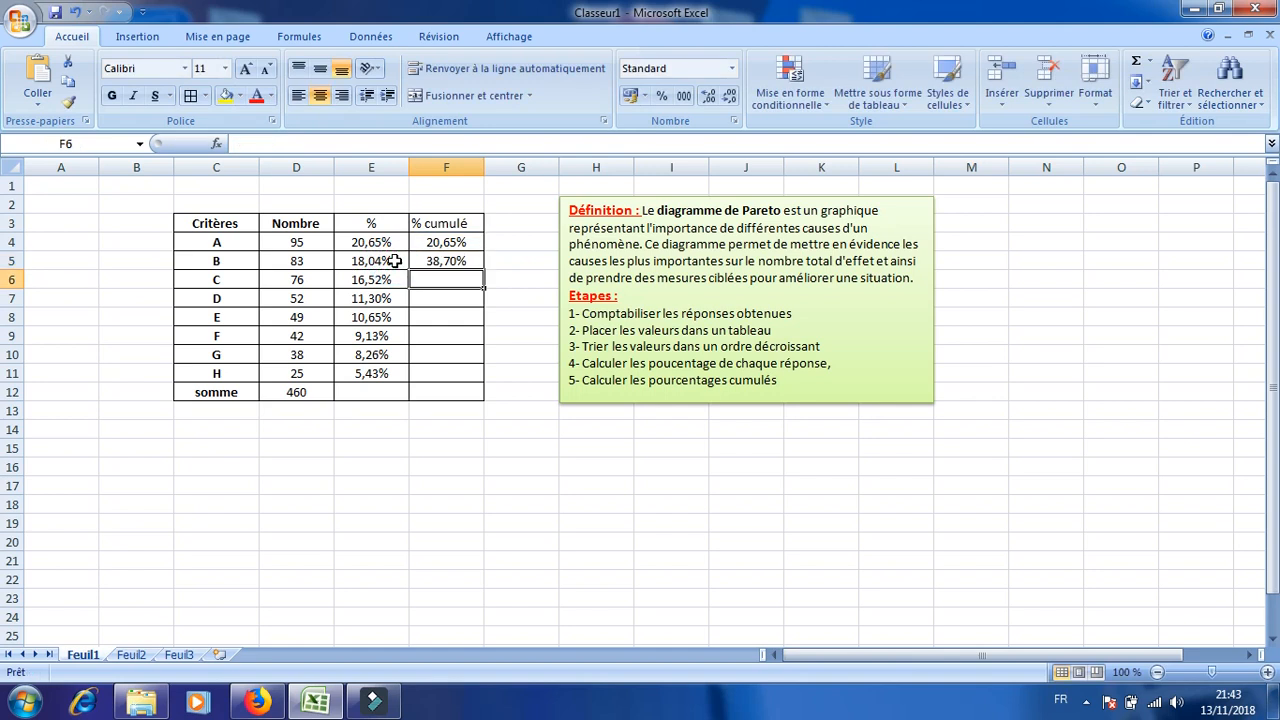
Calculate criterion C's cumulative percentage in F6 with the formula =F5+E6.
type("=")
left_click(428, 261)
type("+")
left_click(380, 279)
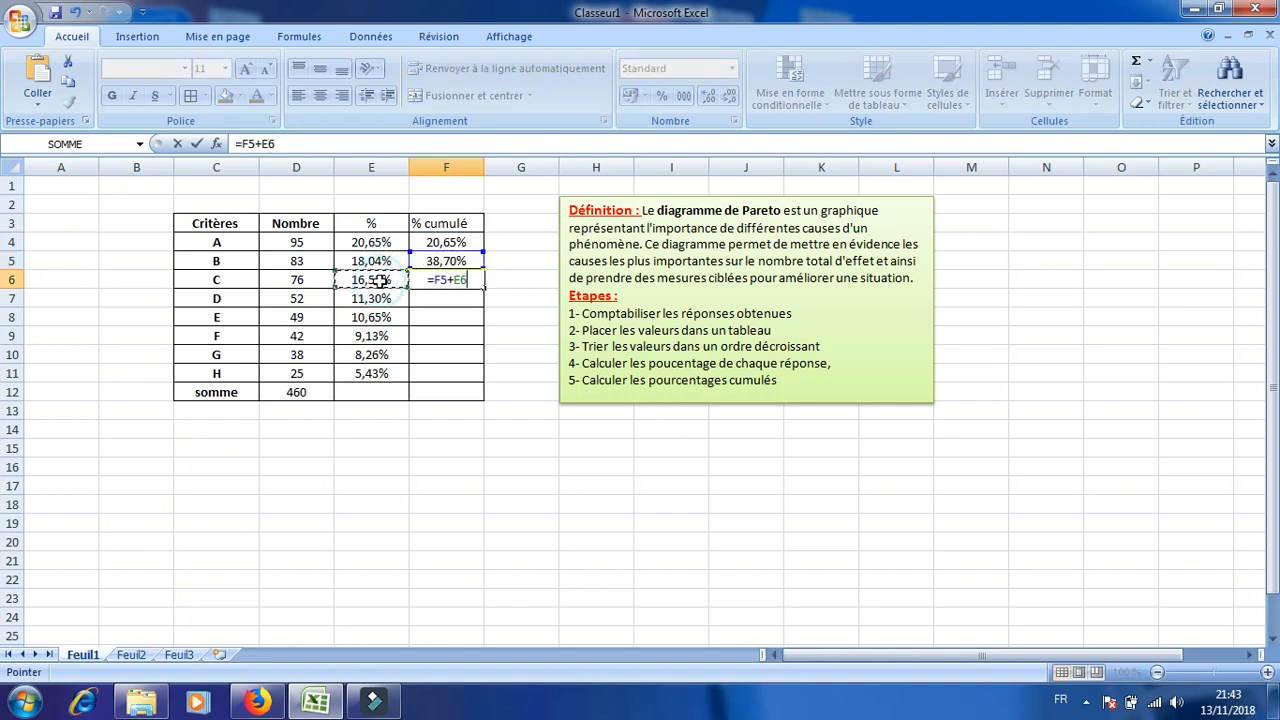
key("Return")
Calculate criterion D's cumulative percentage in F7 with the formula =F6+E7.
type("=")
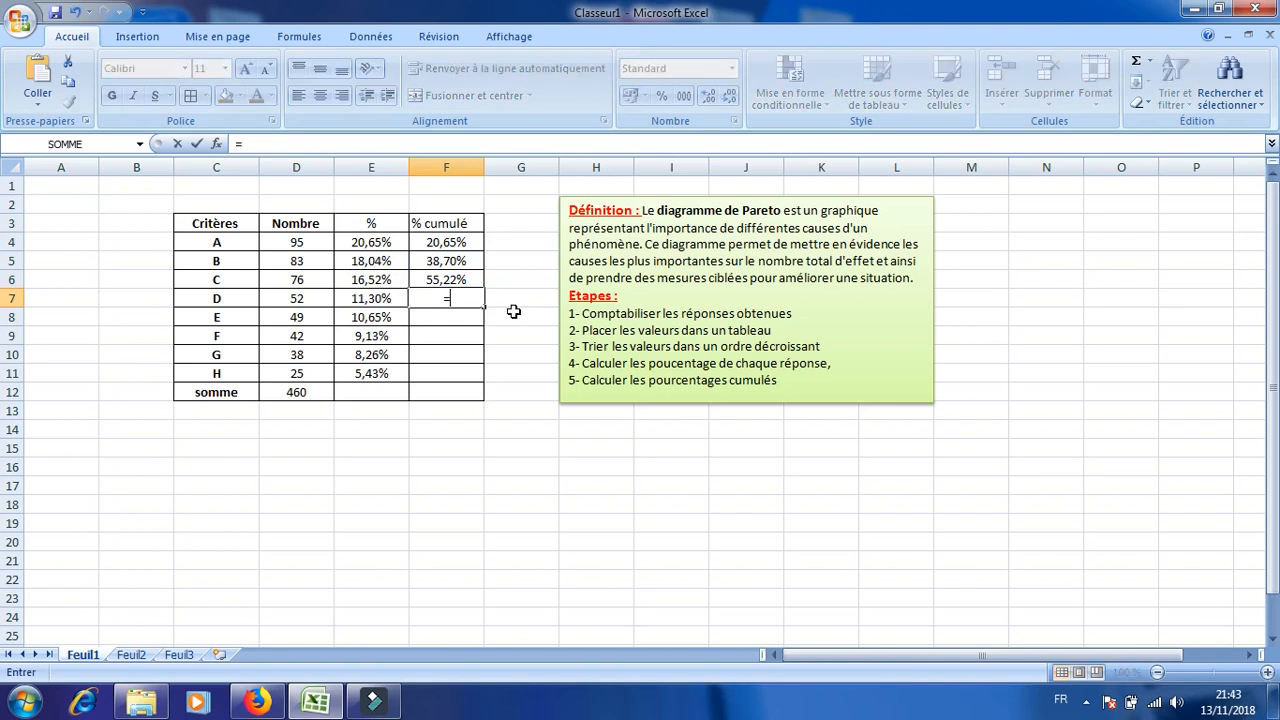
left_click(463, 279)
type("+")
left_click(390, 298)
key("Return")
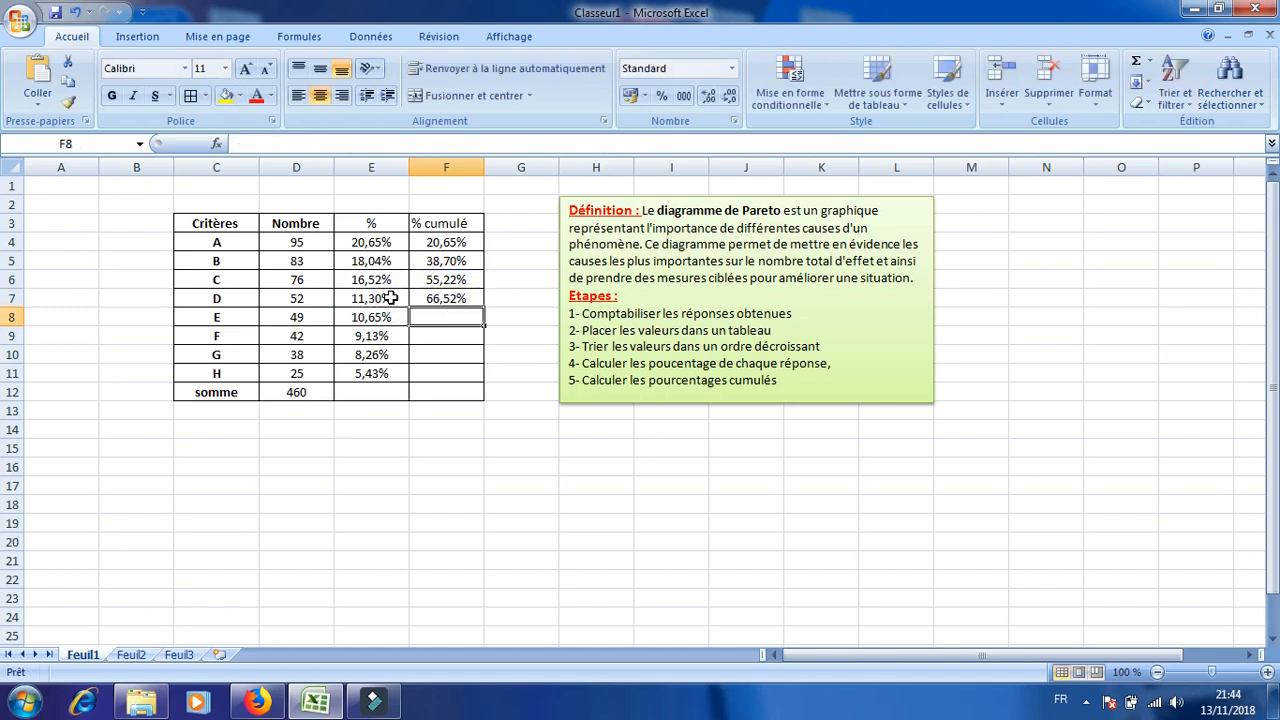
Calculate criterion E's cumulative percentage in F8 with the formula =F7+E8.
type("=")
left_click(424, 297)
type("+")
left_click(396, 317)
key("Return")
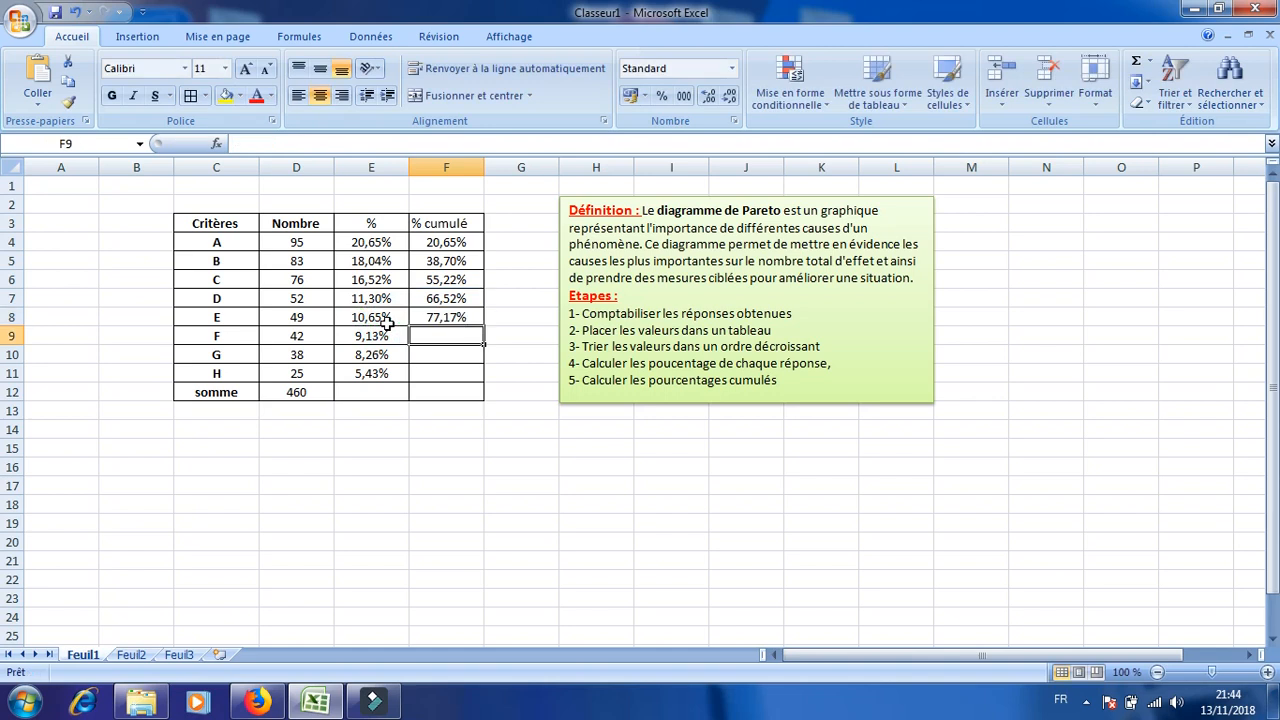
Calculate criterion F's cumulative percentage in F9 with the formula =F8+E9.
type("=")
left_click(462, 316)
type("+")
left_click(372, 337)
key("Return")
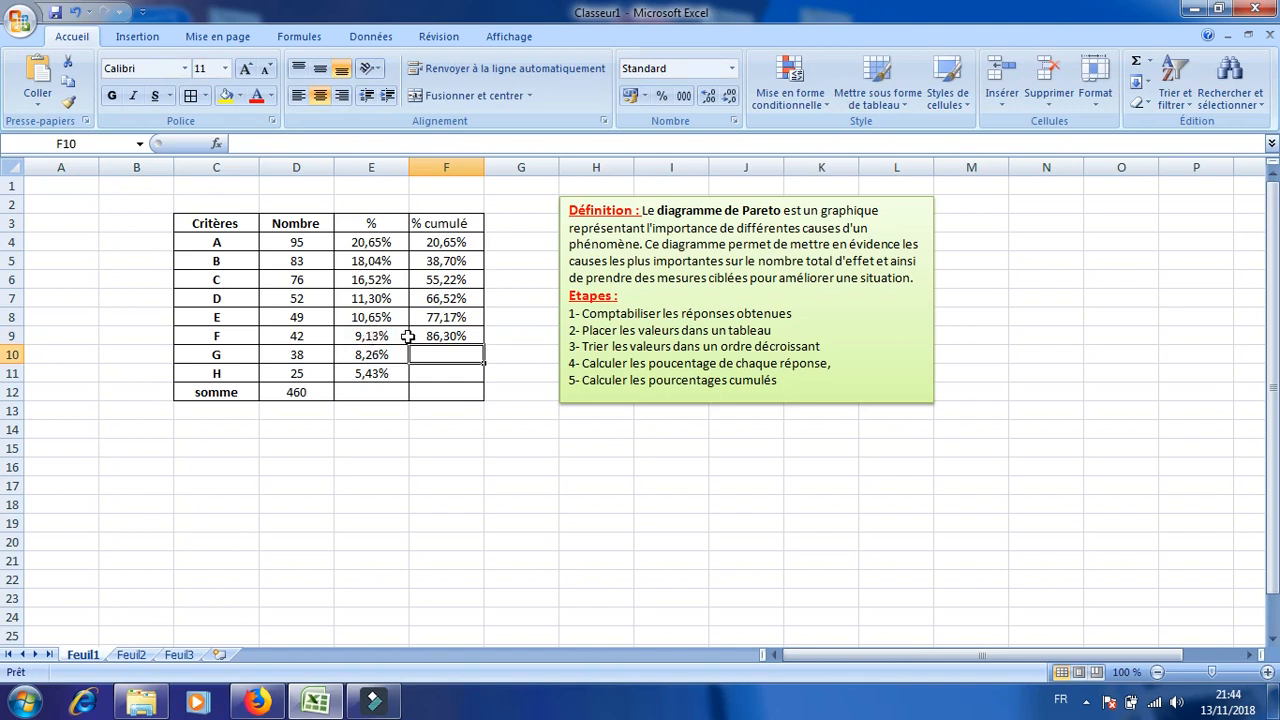
Calculate criterion G's cumulative percentage in F10 with the formula =F9+E10.
type("=")
left_click(451, 335)
type("+")
left_click(370, 357)
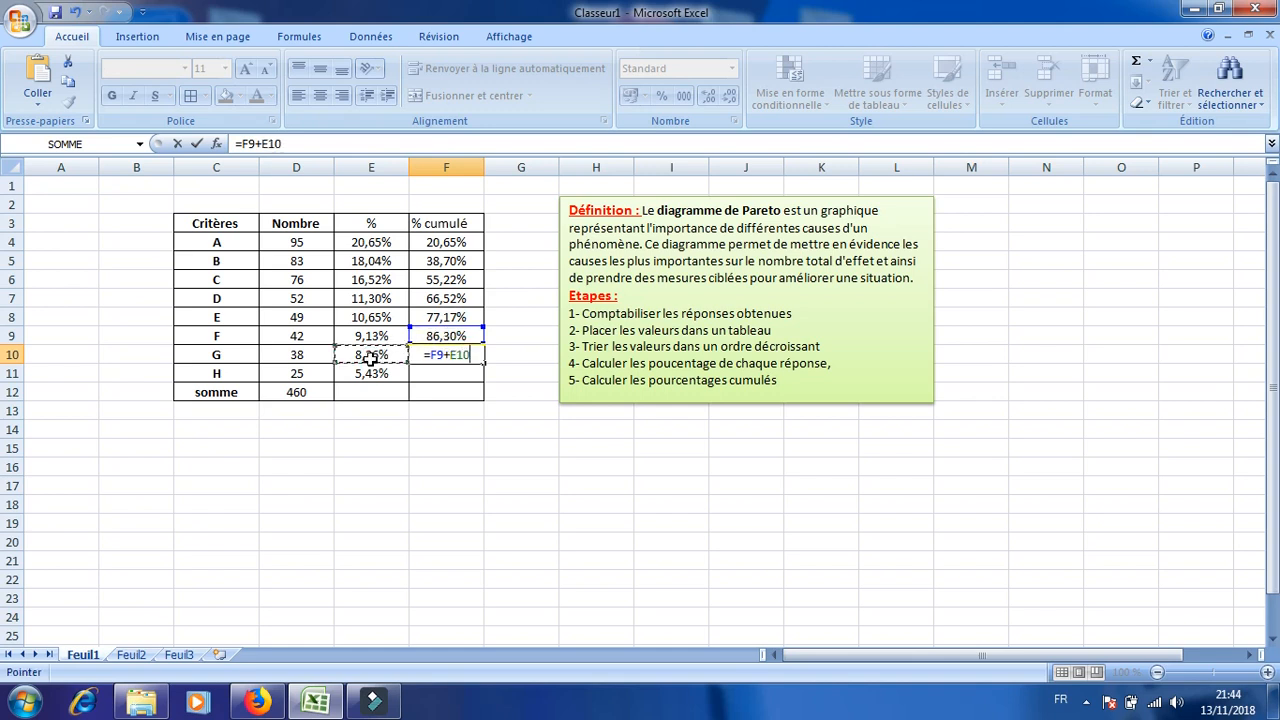
key("Return")
Calculate criterion H's cumulative percentage in F11 with the formula =F10+E11.
type("=")
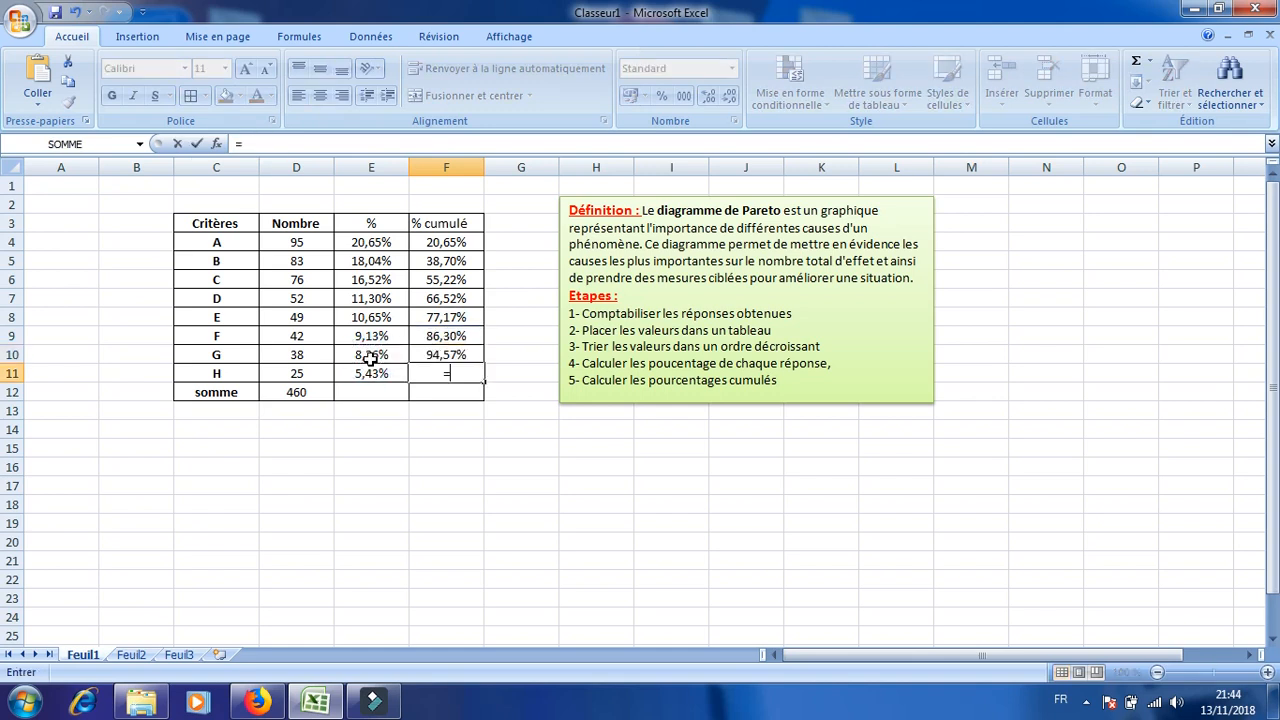
left_click(425, 354)
type("+")
left_click(388, 372)
key("Return")
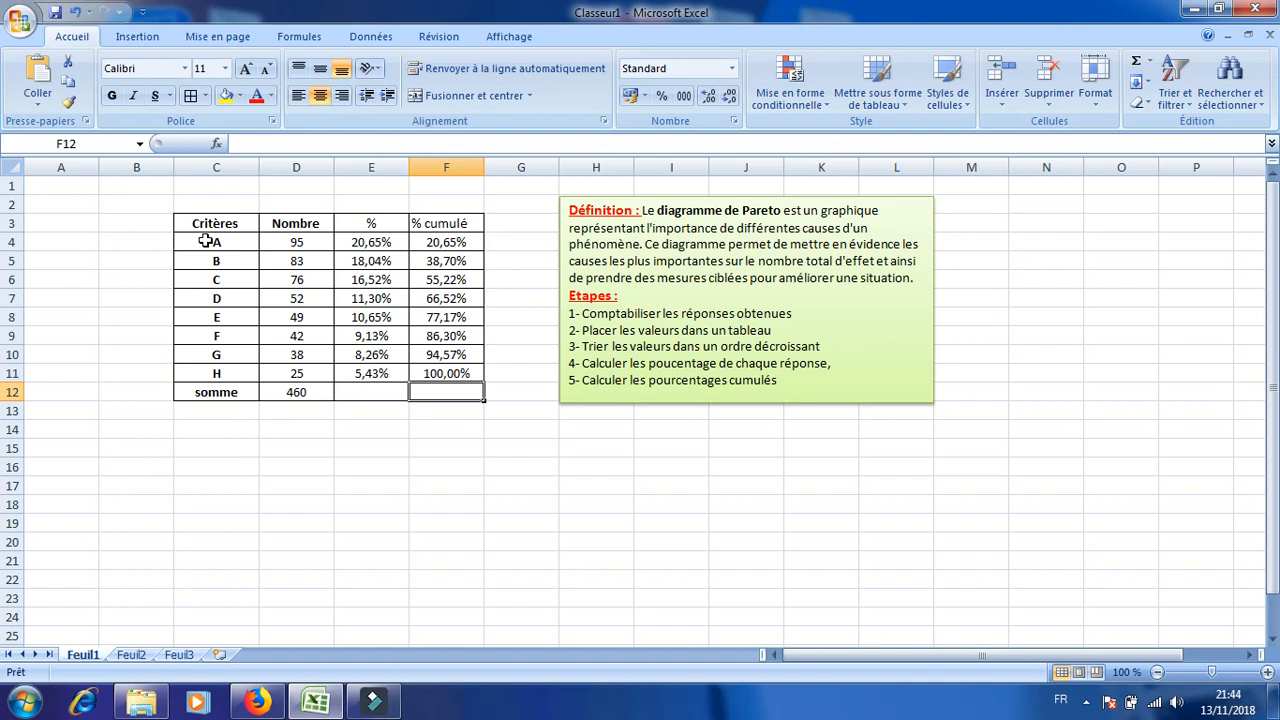
Insert a 2D clustered column chart from the Critères, Nombre and % cumulé data in C3:D11 and F3:F11.
left_click_drag(200, 223, 293, 368)
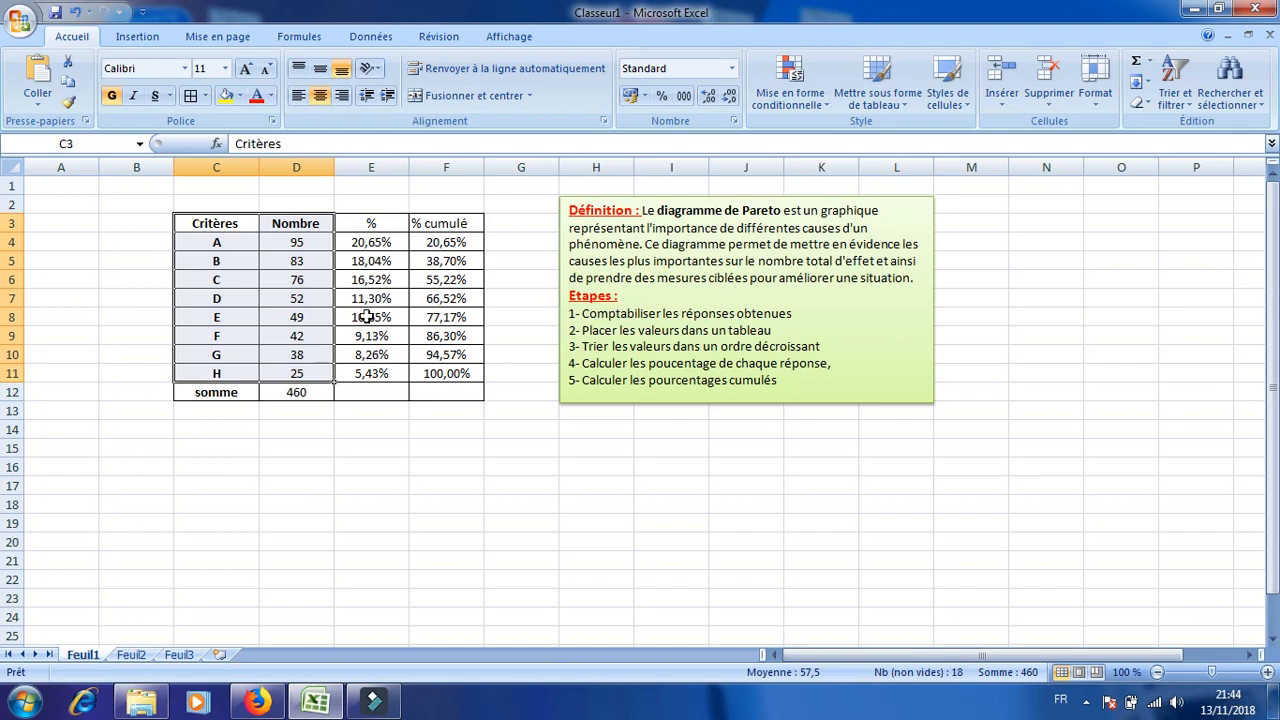
left_click_drag(425, 226, 438, 373, "ctrl")
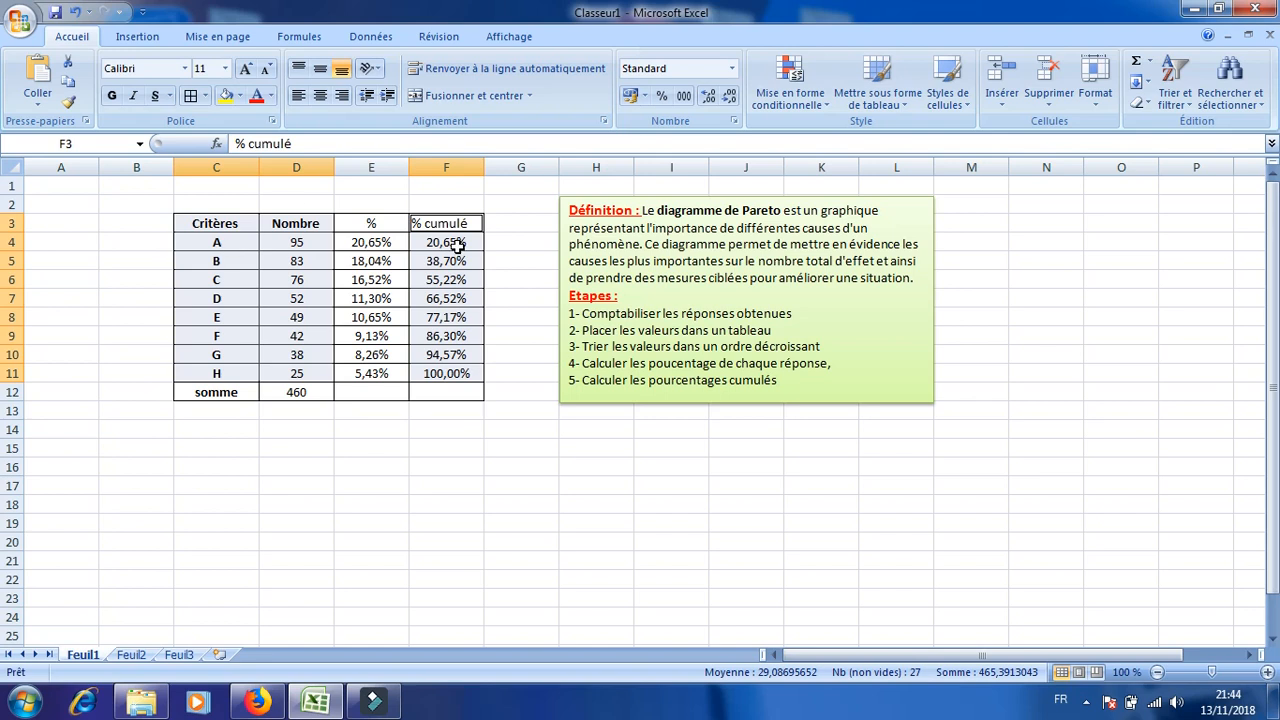
left_click(130, 37)
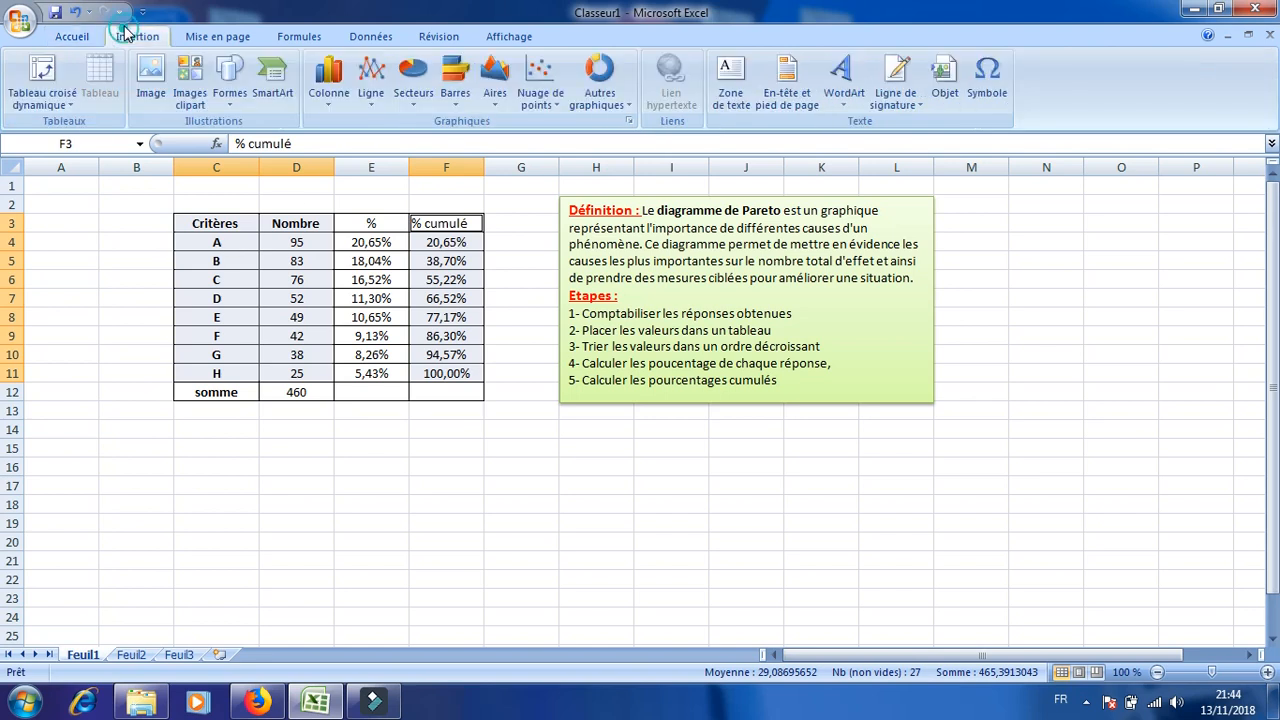
left_click(322, 76)
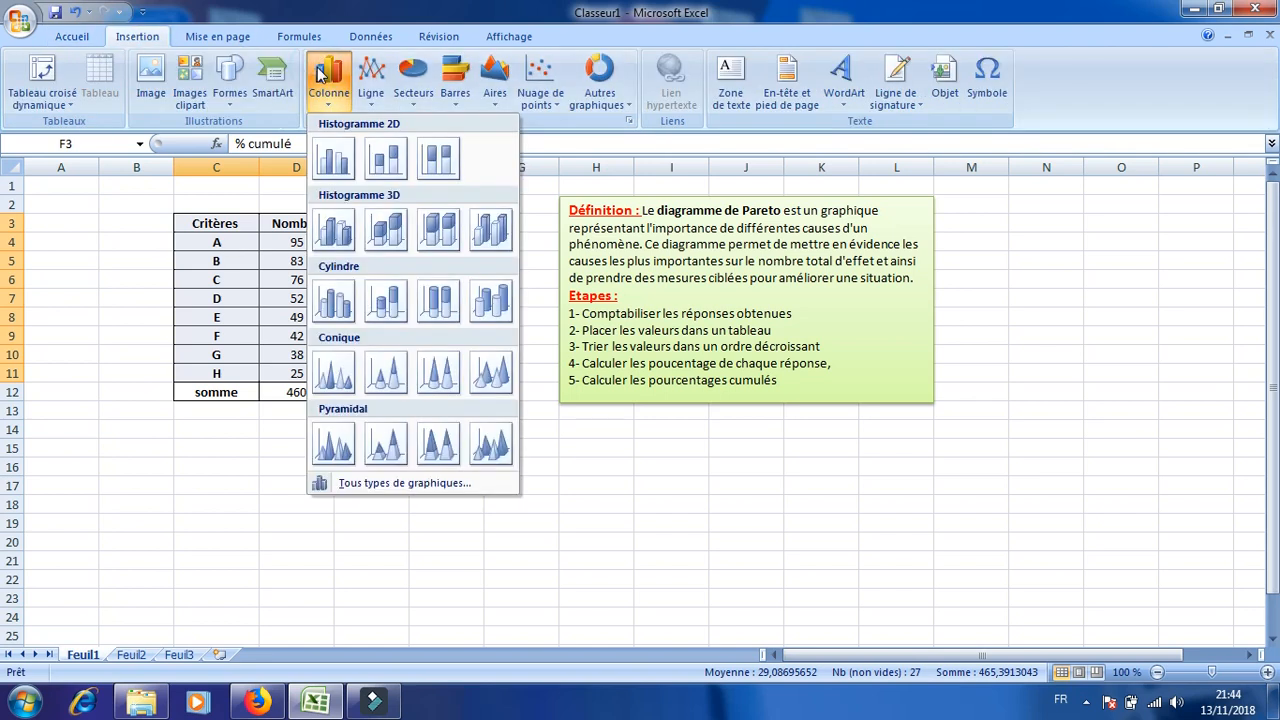
left_click(334, 156)
Move the column chart directly below the data table and delete its legend.
left_click_drag(836, 317, 578, 446)
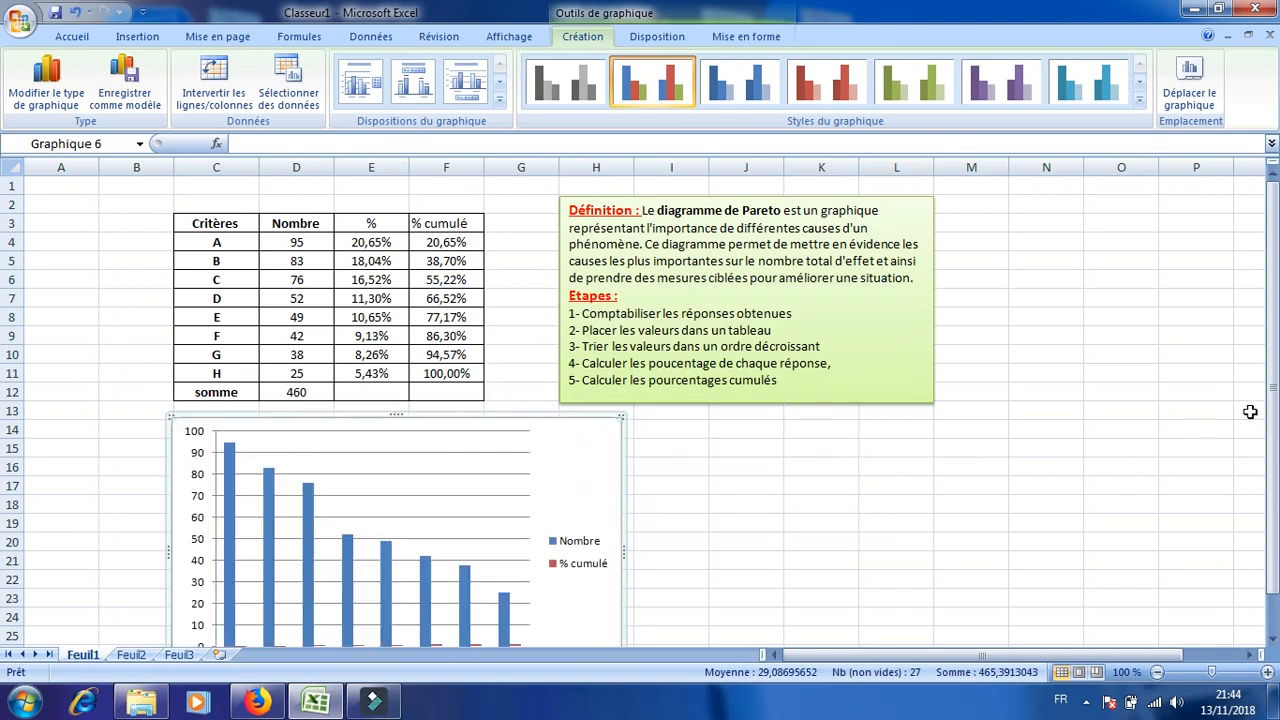
left_click_drag(1272, 414, 1273, 490)
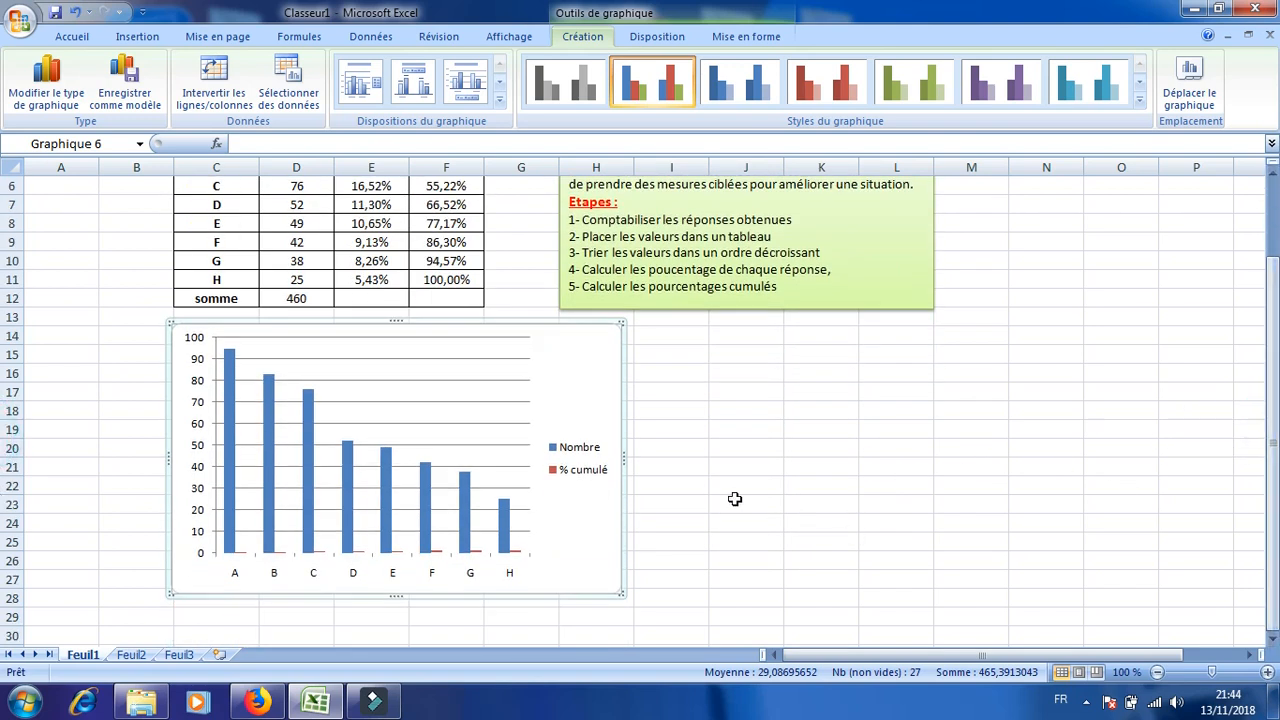
left_click(587, 478)
key("Delete")
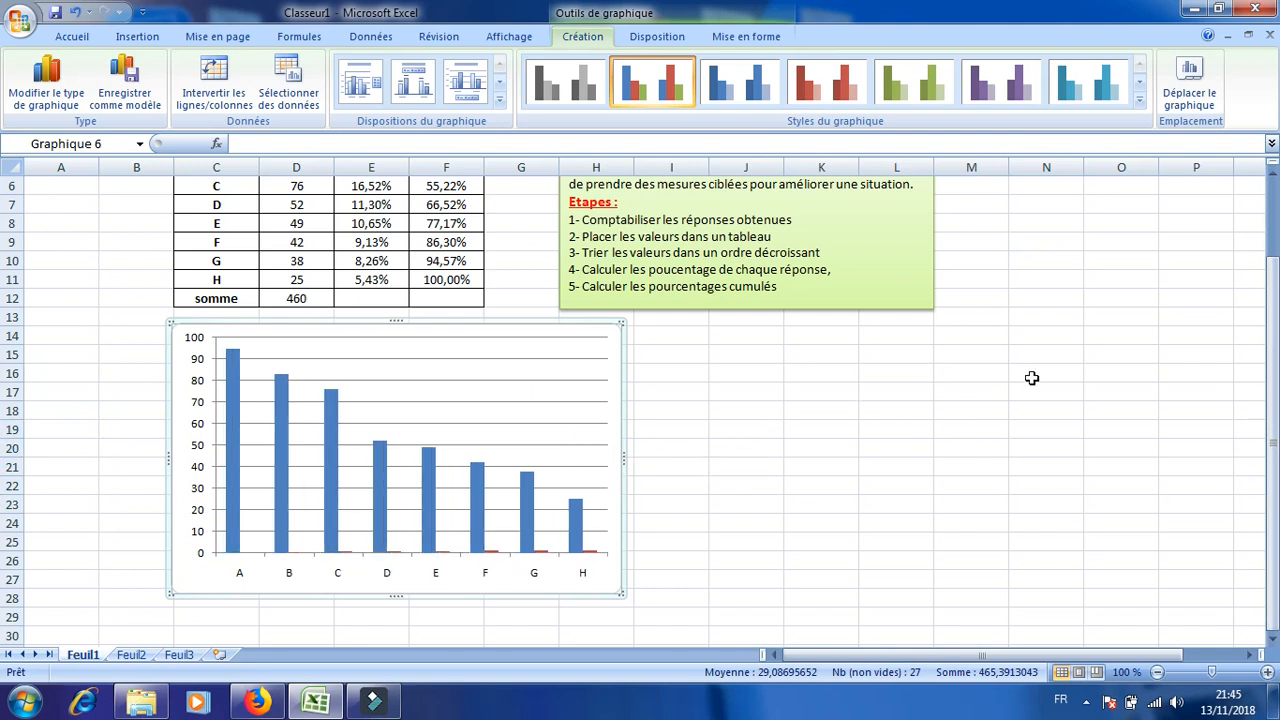
Plot the % cumulé series on the secondary axis (Axe secondaire).
left_click_drag(1273, 440, 1273, 405)
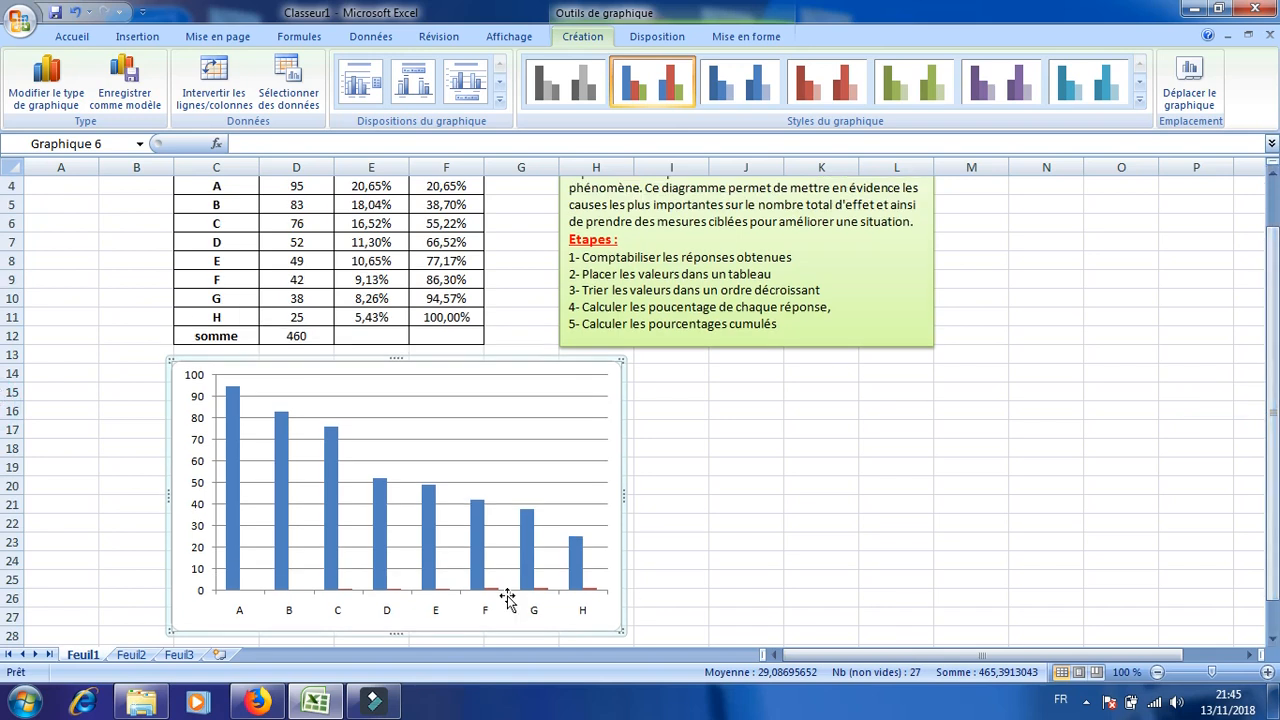
left_click(492, 591)
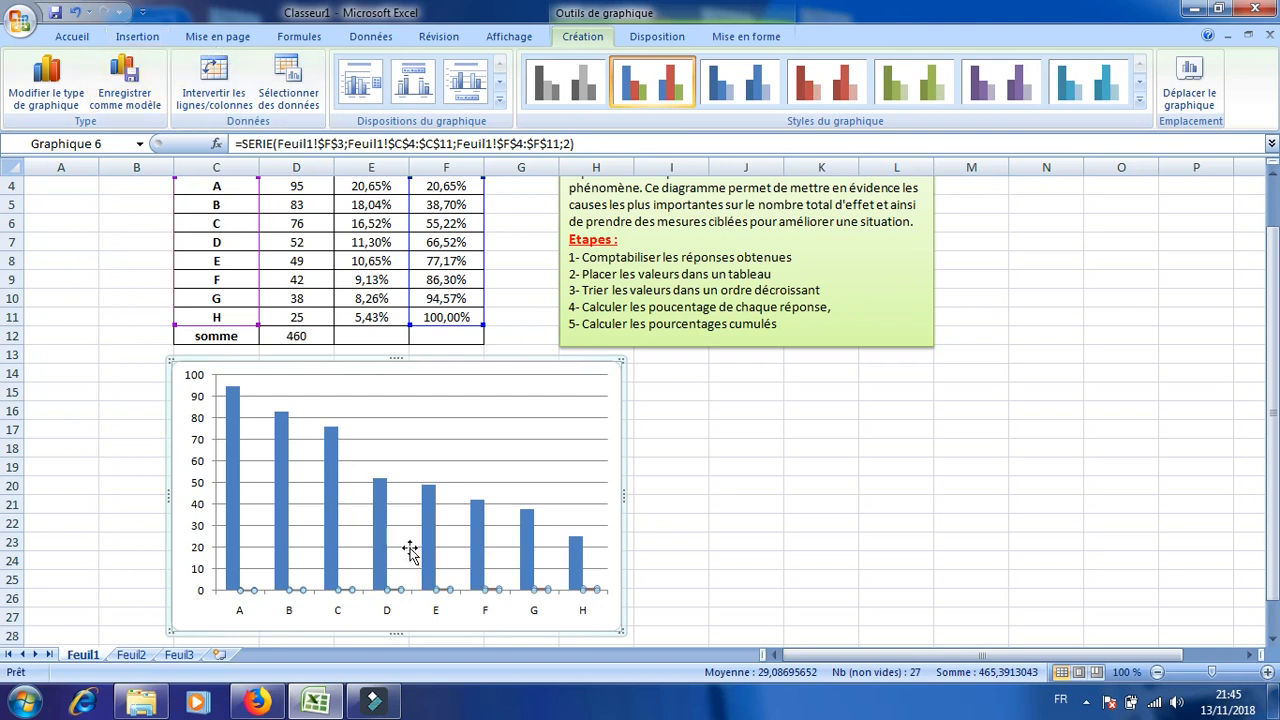
right_click(443, 588)
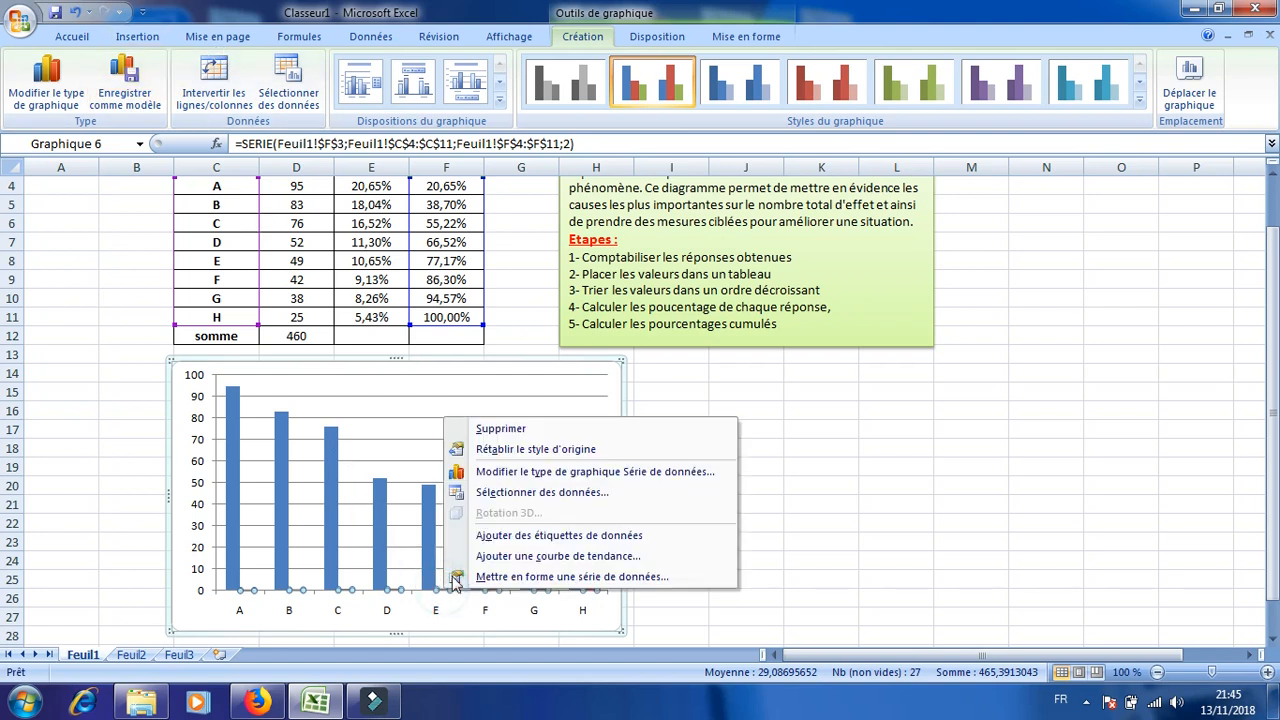
left_click(518, 577)
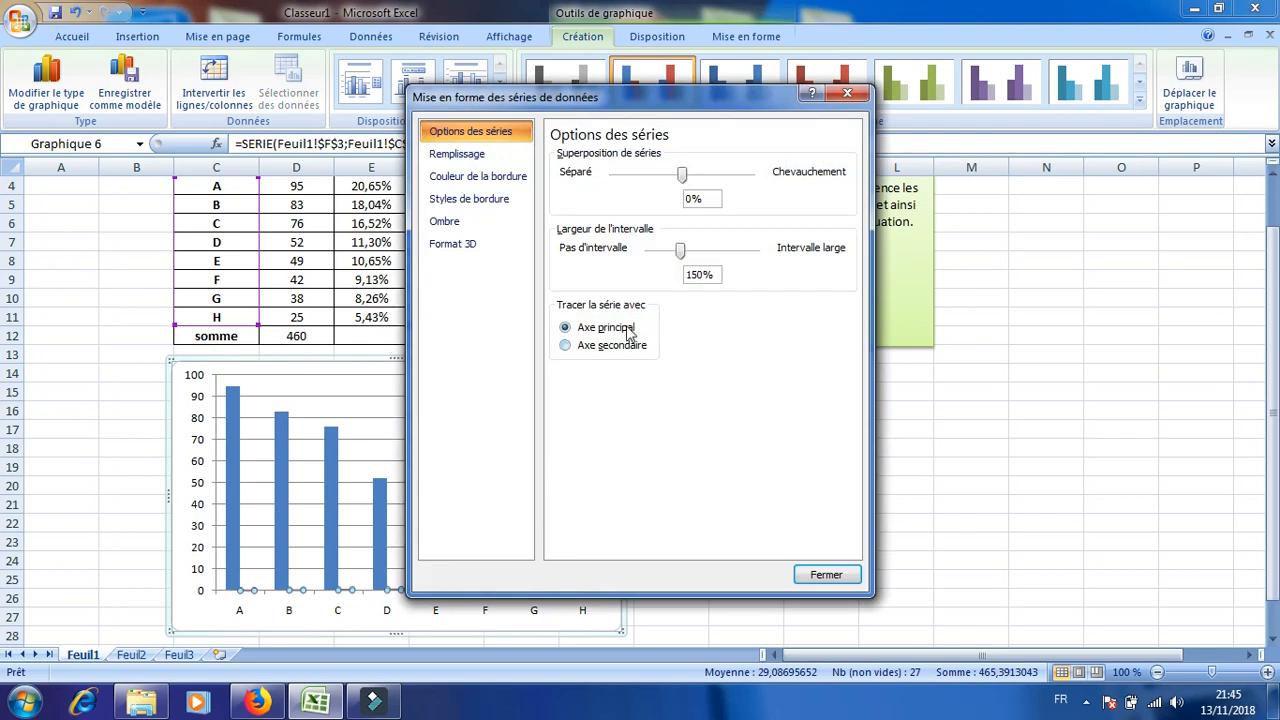
left_click(617, 346)
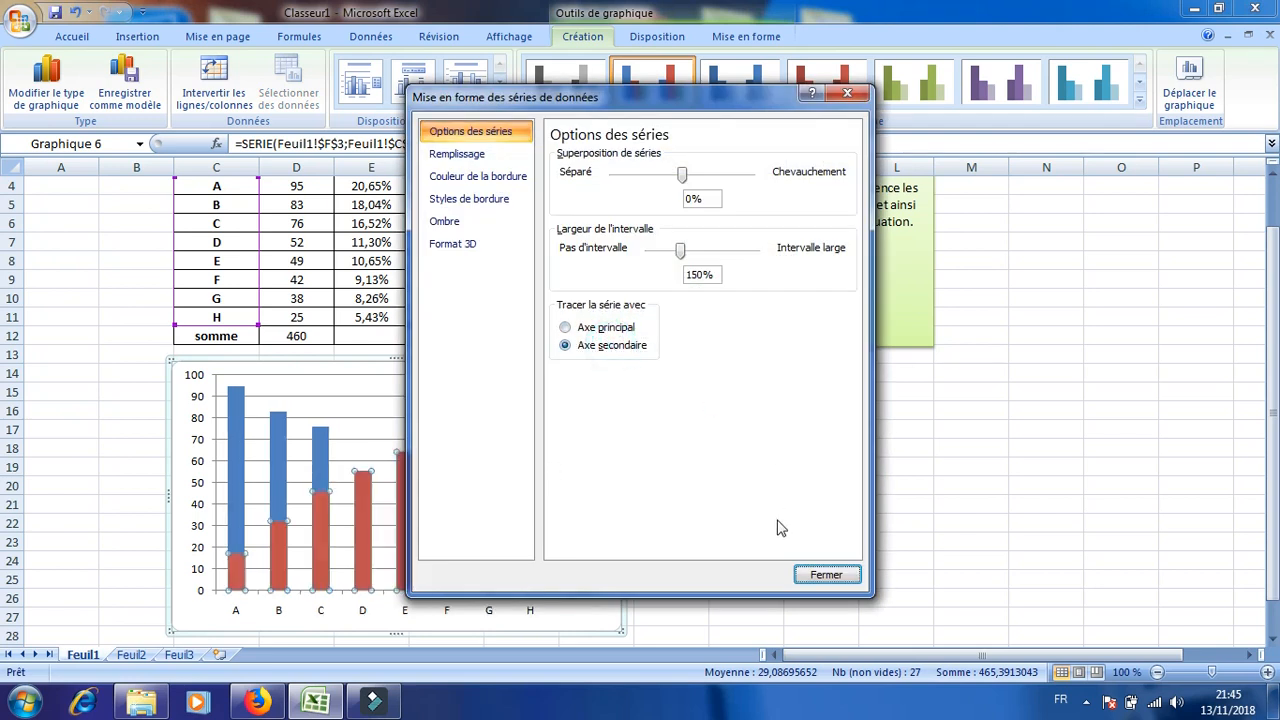
left_click(826, 574)
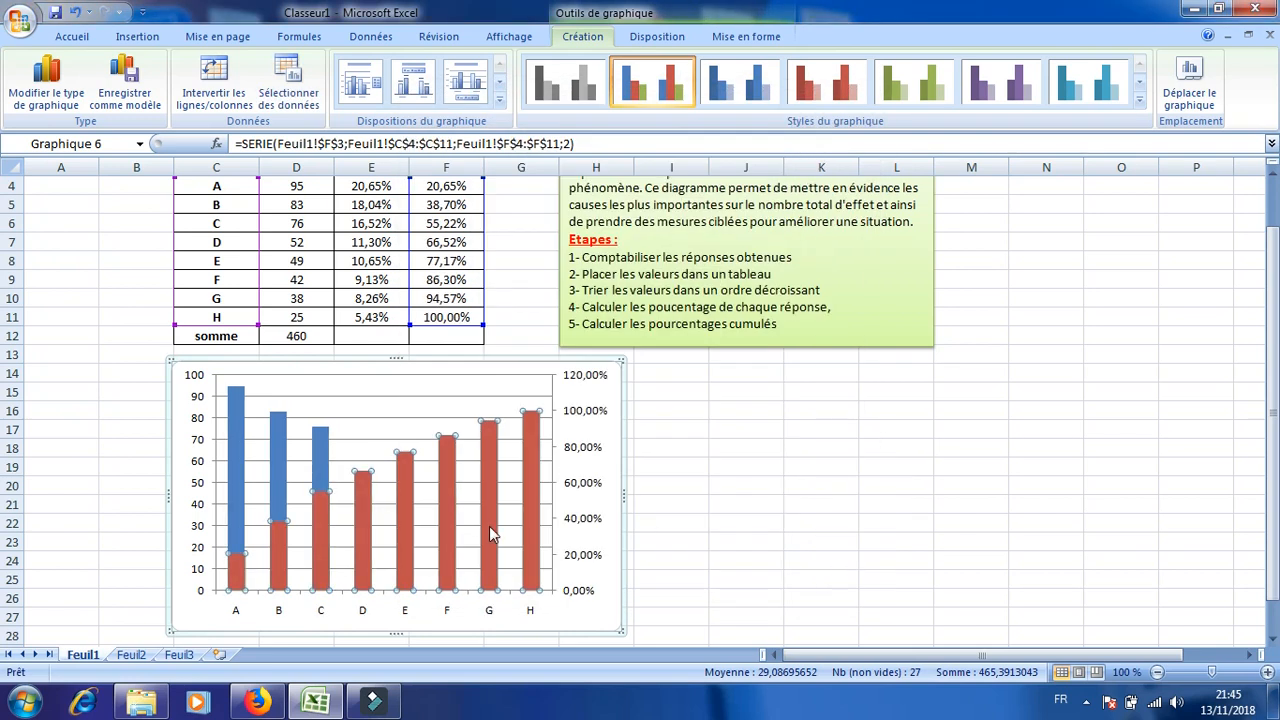
Change the % cumulé series to a 2D line chart with markers.
left_click(489, 523)
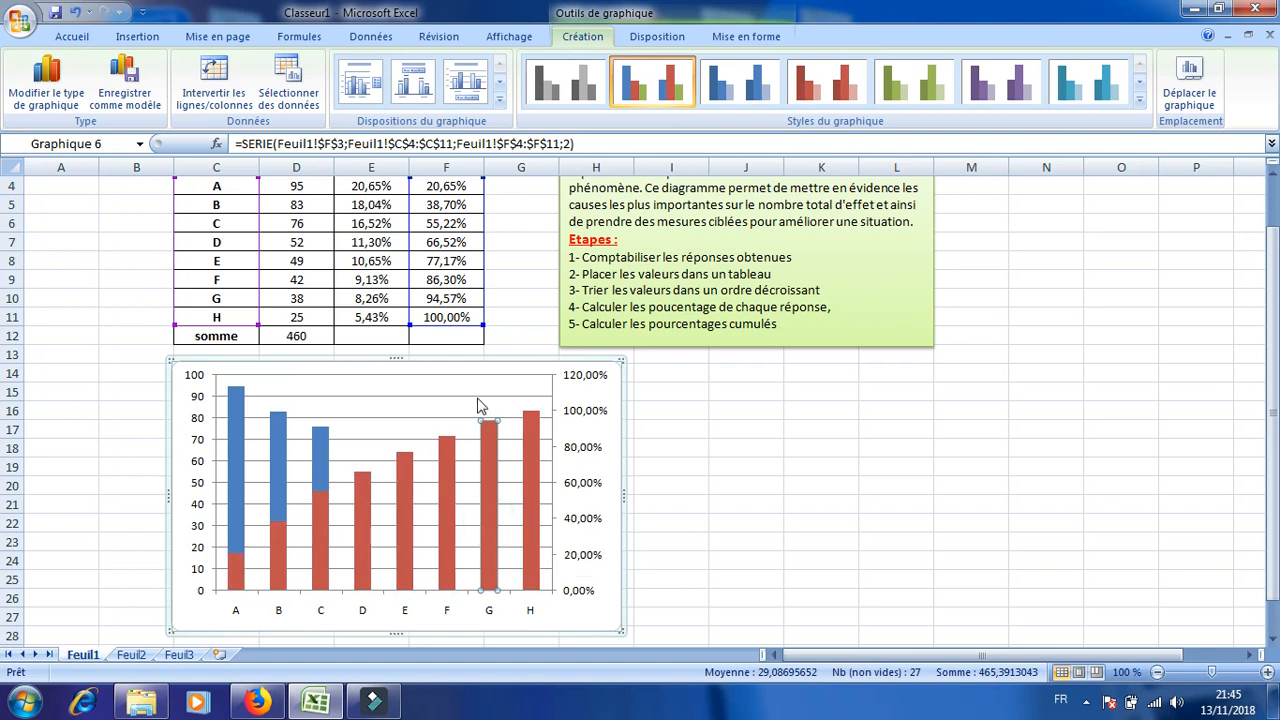
left_click(137, 36)
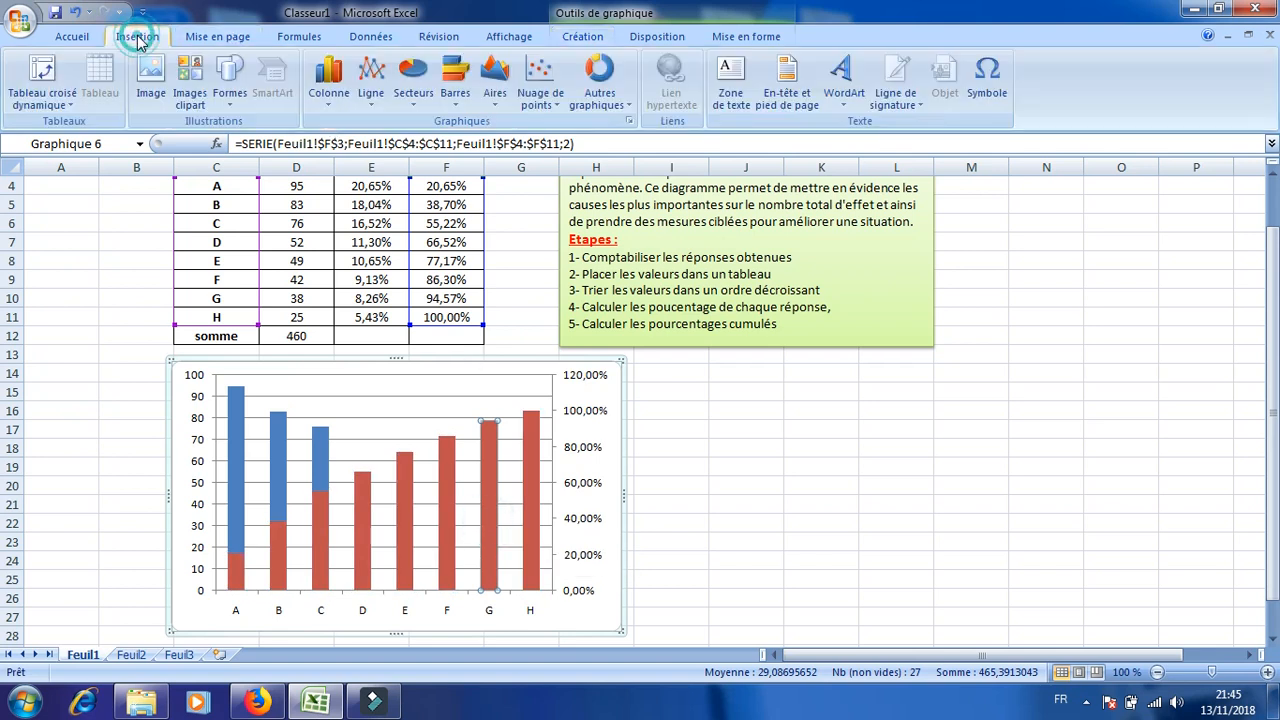
left_click(371, 78)
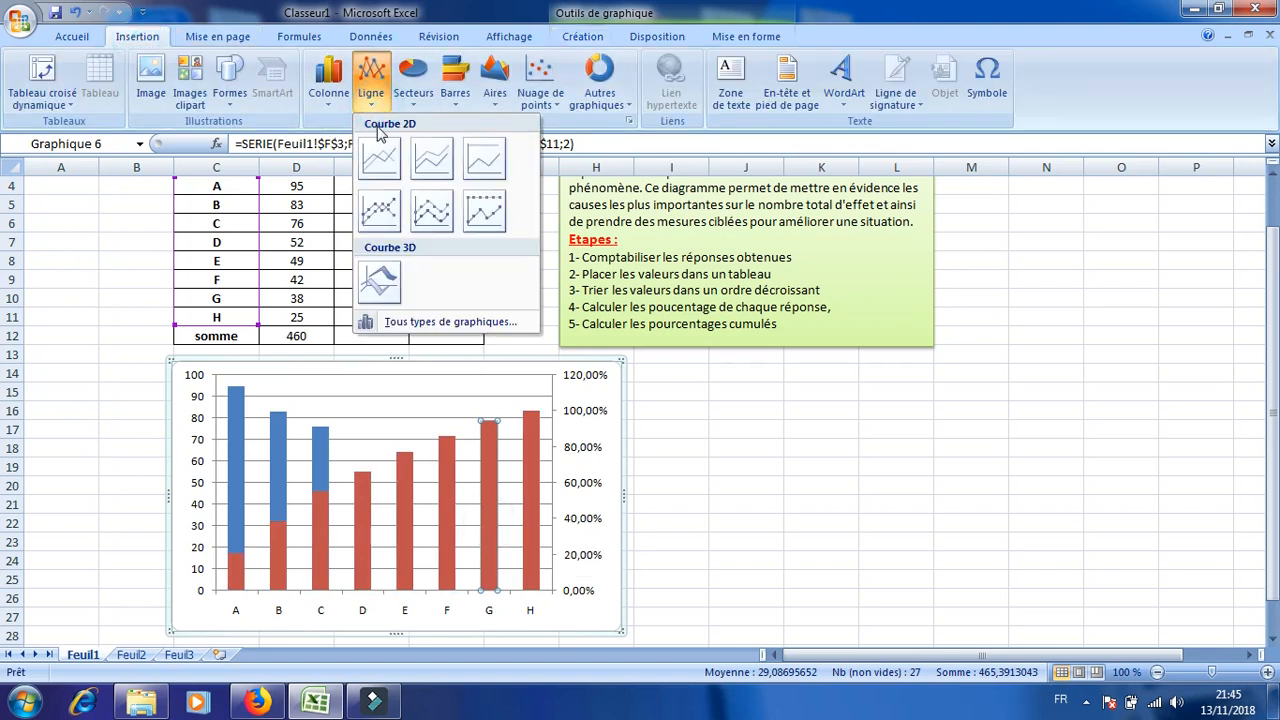
left_click(380, 210)
Widen the chart to about column K and shift it slightly to align with the table above.
left_click_drag(1270, 373, 1270, 380)
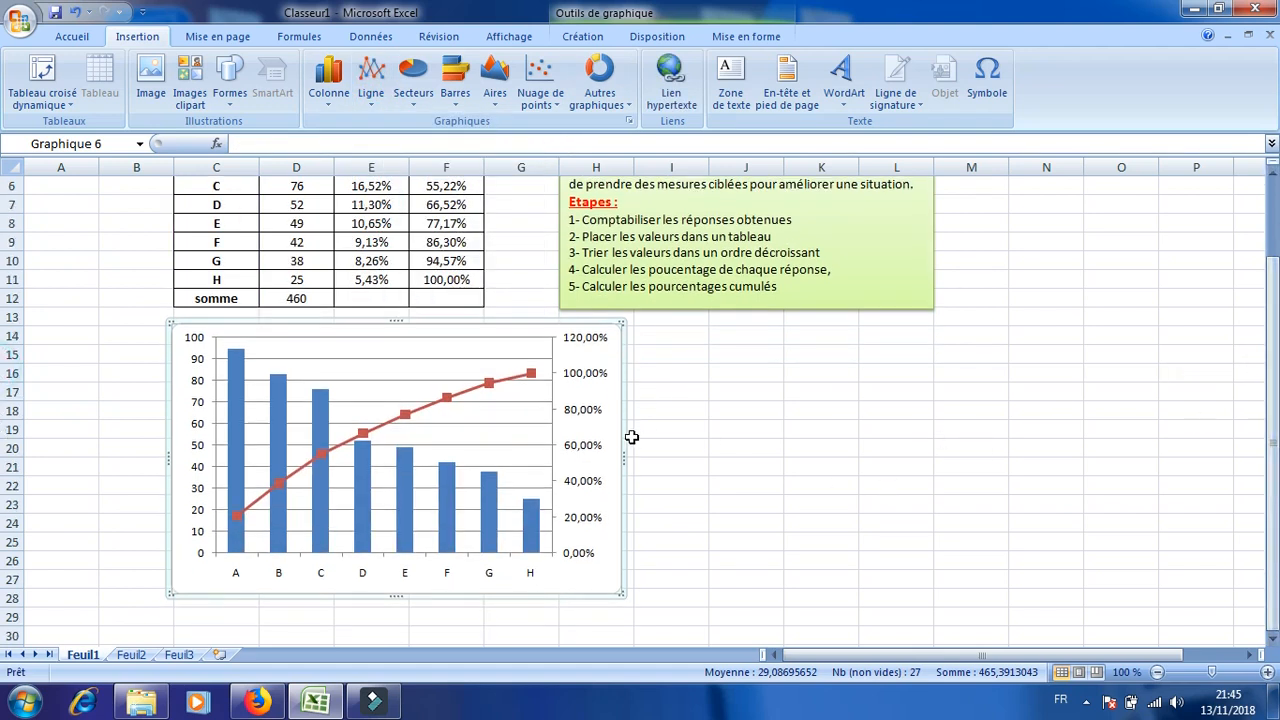
left_click_drag(623, 456, 807, 479)
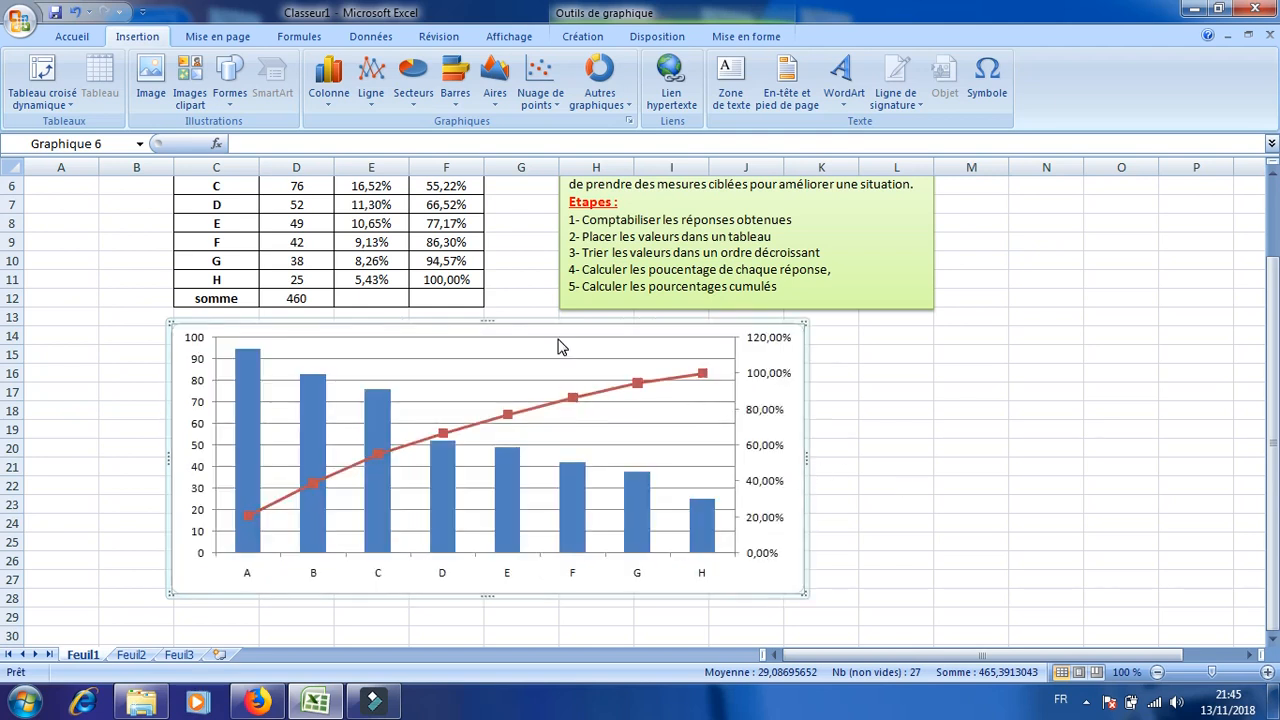
mouse_move(546, 331)
left_mouse_down()
mouse_move(594, 343)
mouse_move(554, 341)
left_mouse_up()
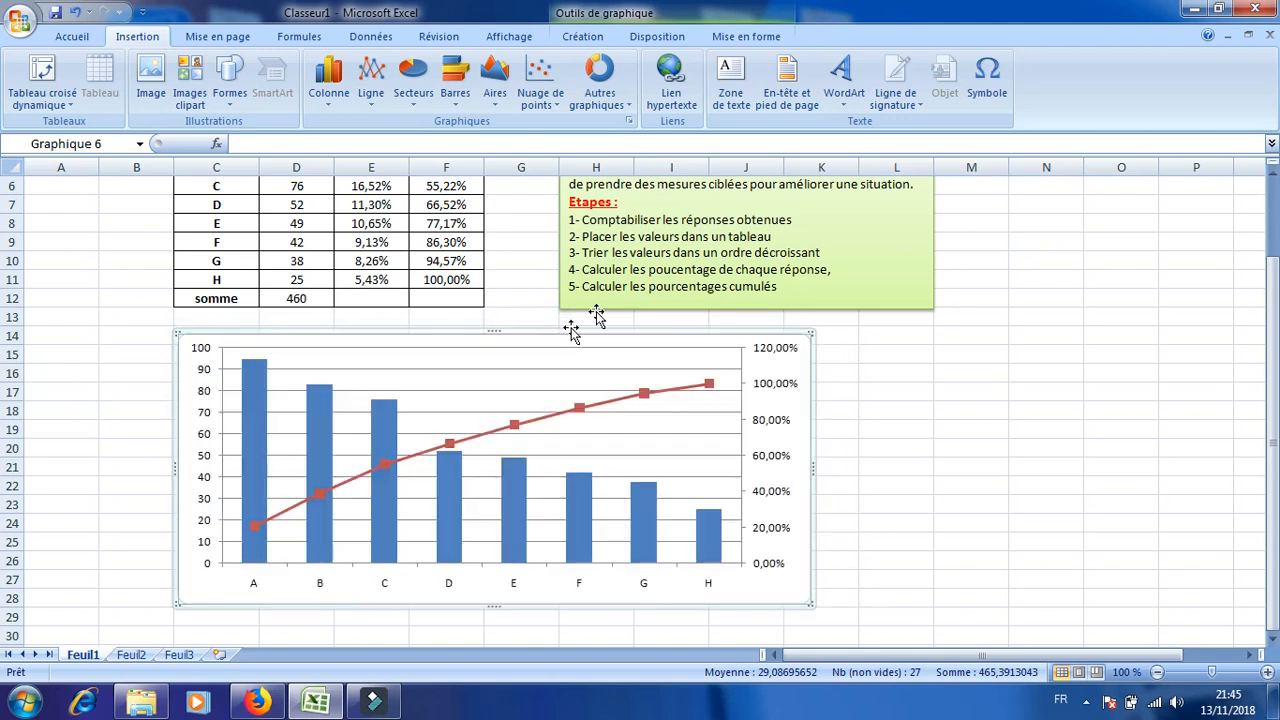
left_click(926, 399)
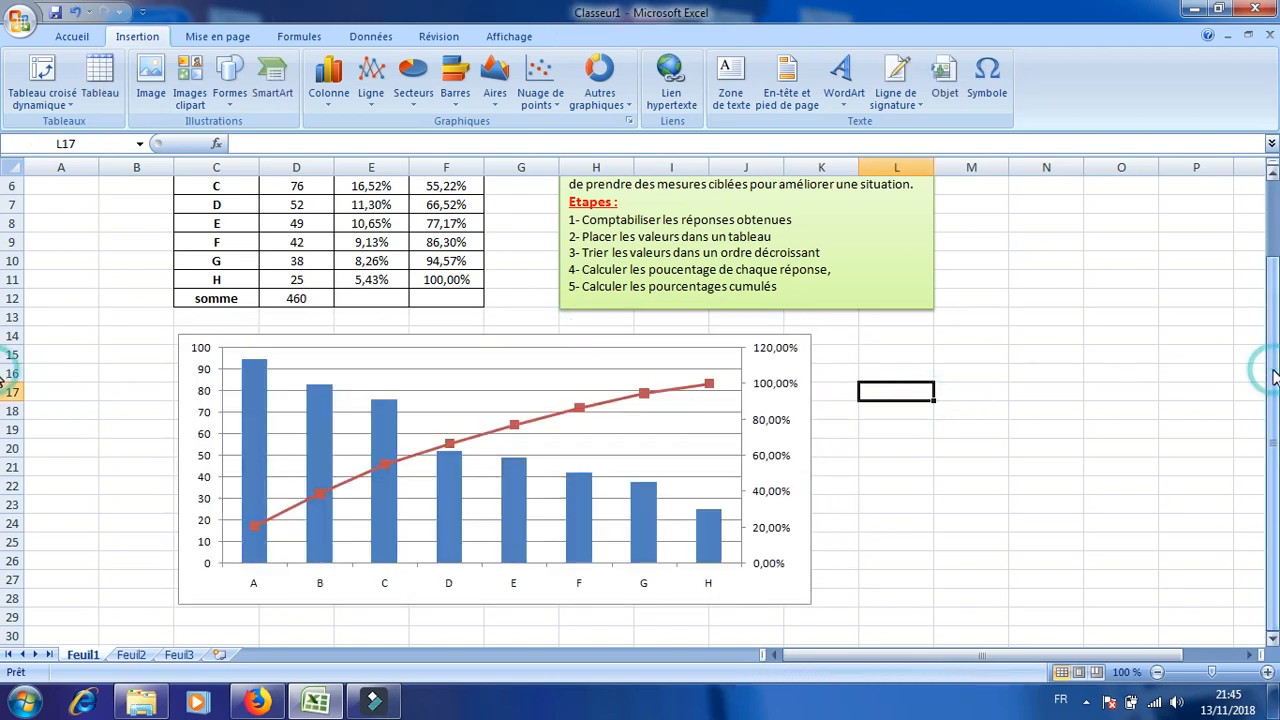
Apply a chart layout with a title, a legend and data labels on the selected % cumulé curve.
left_click(405, 470)
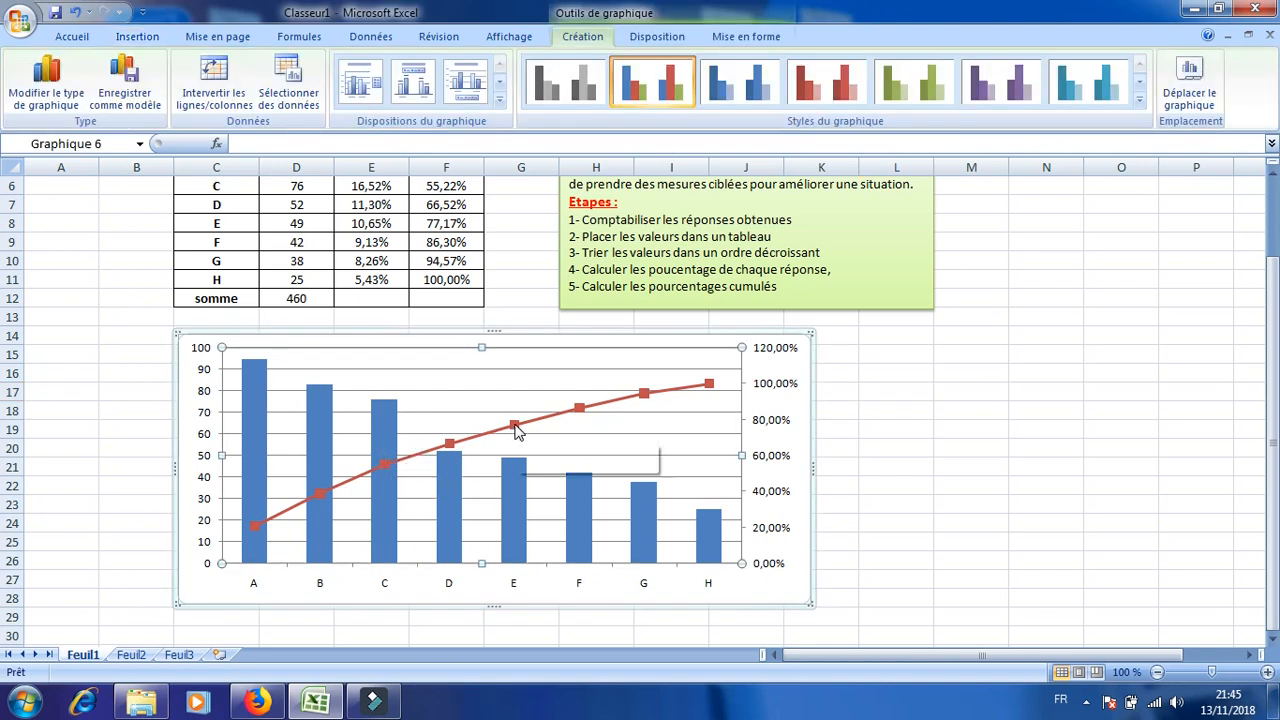
left_click(513, 425)
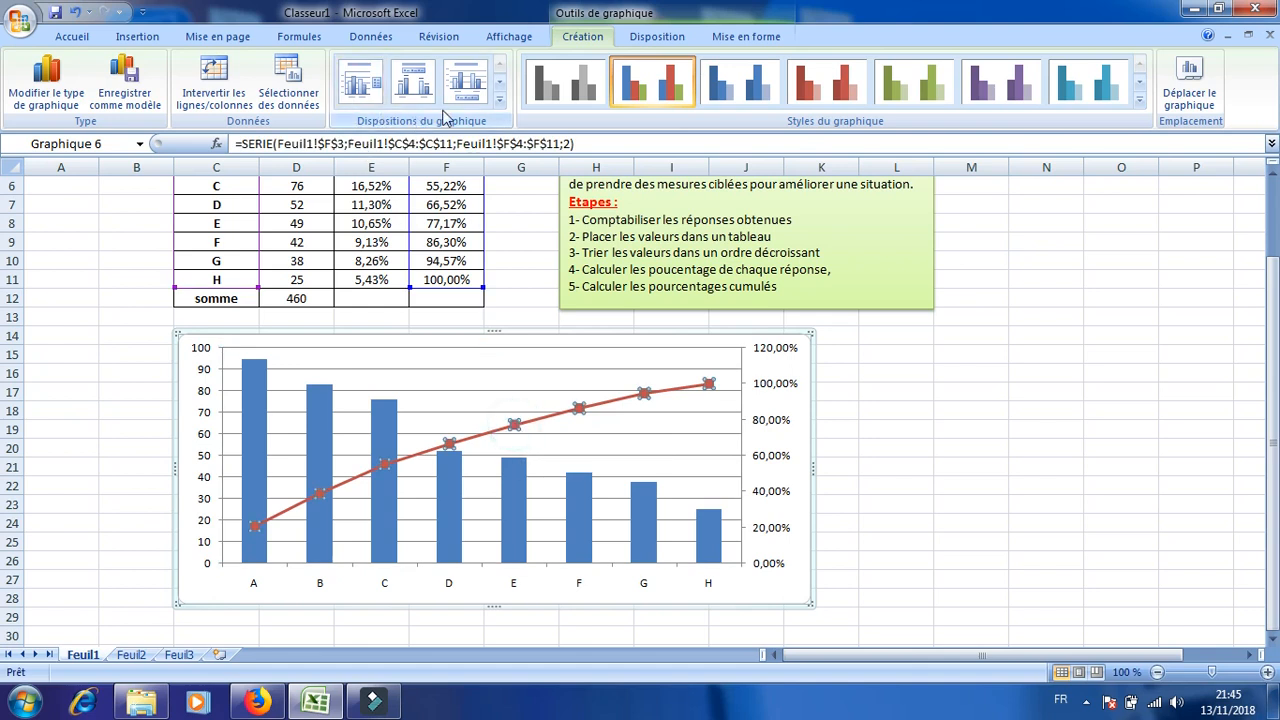
left_click(499, 98)
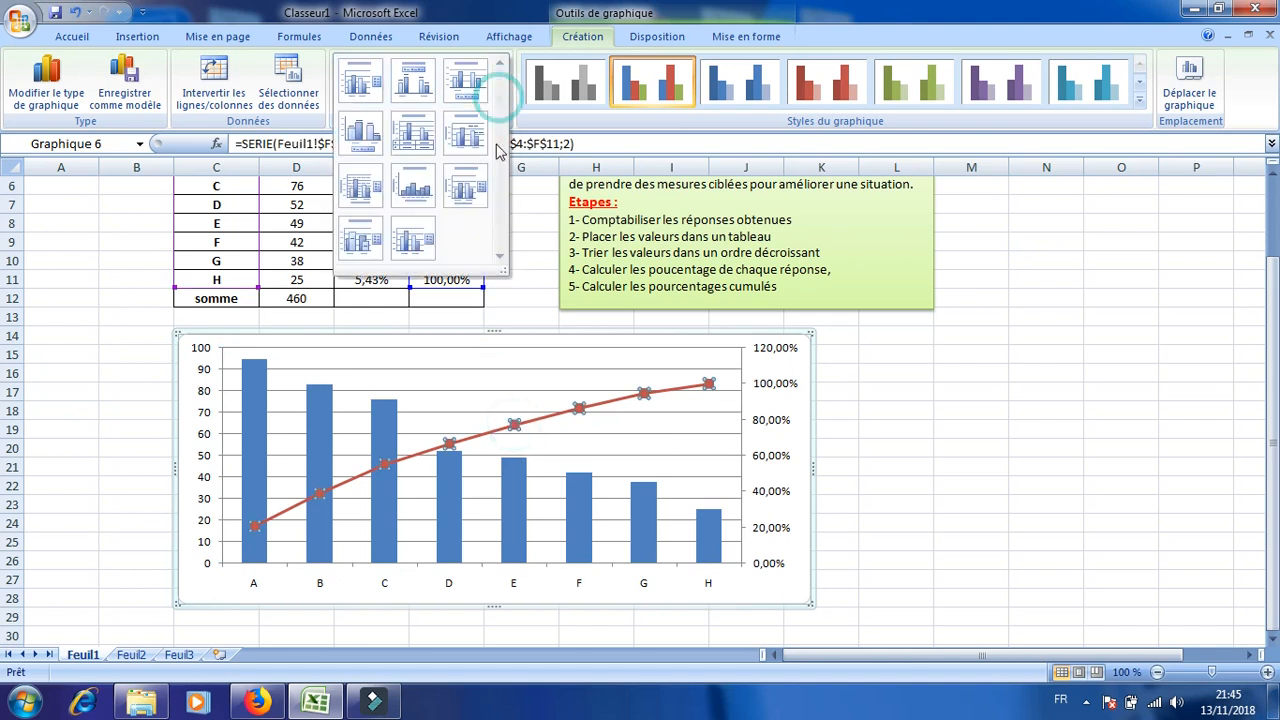
left_click(372, 250)
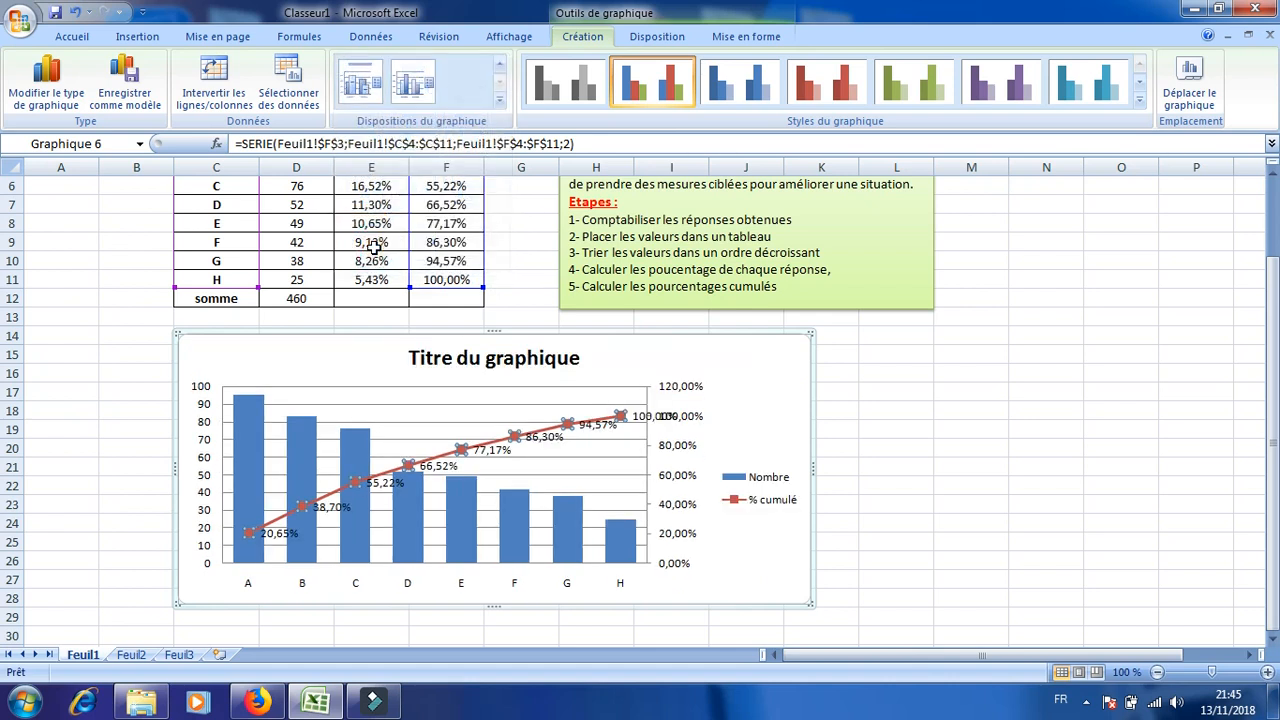
Widen the chart to the end of column L and delete its legend.
left_click_drag(818, 469, 936, 469)
left_click(851, 476)
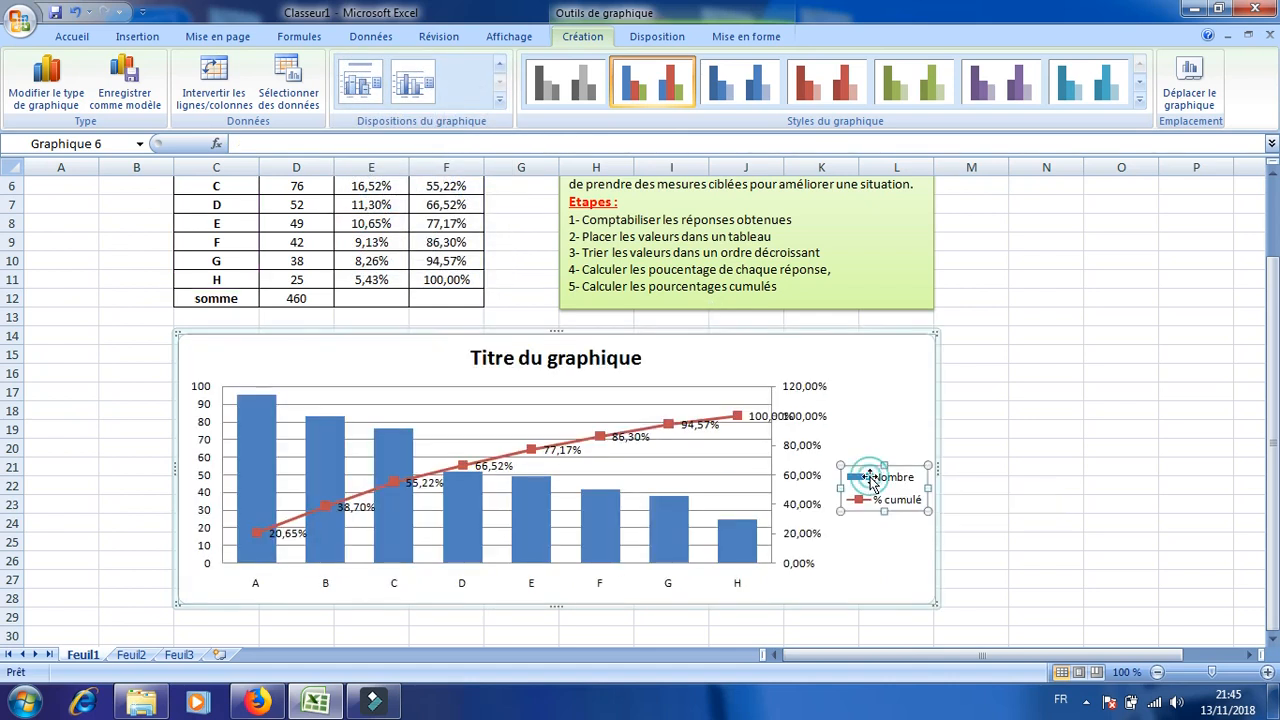
key("Delete")
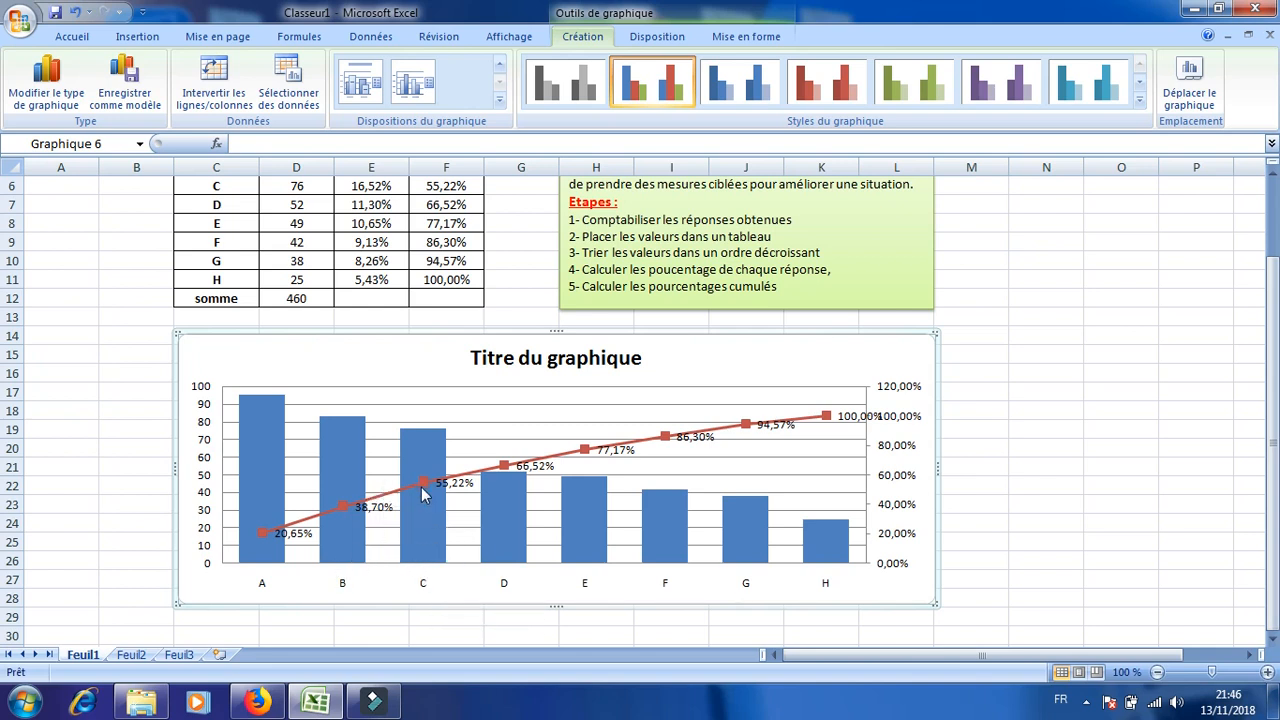
Examine the data points of the % cumulé curve, especially the point for criterion C.
mouse_move(424, 494)
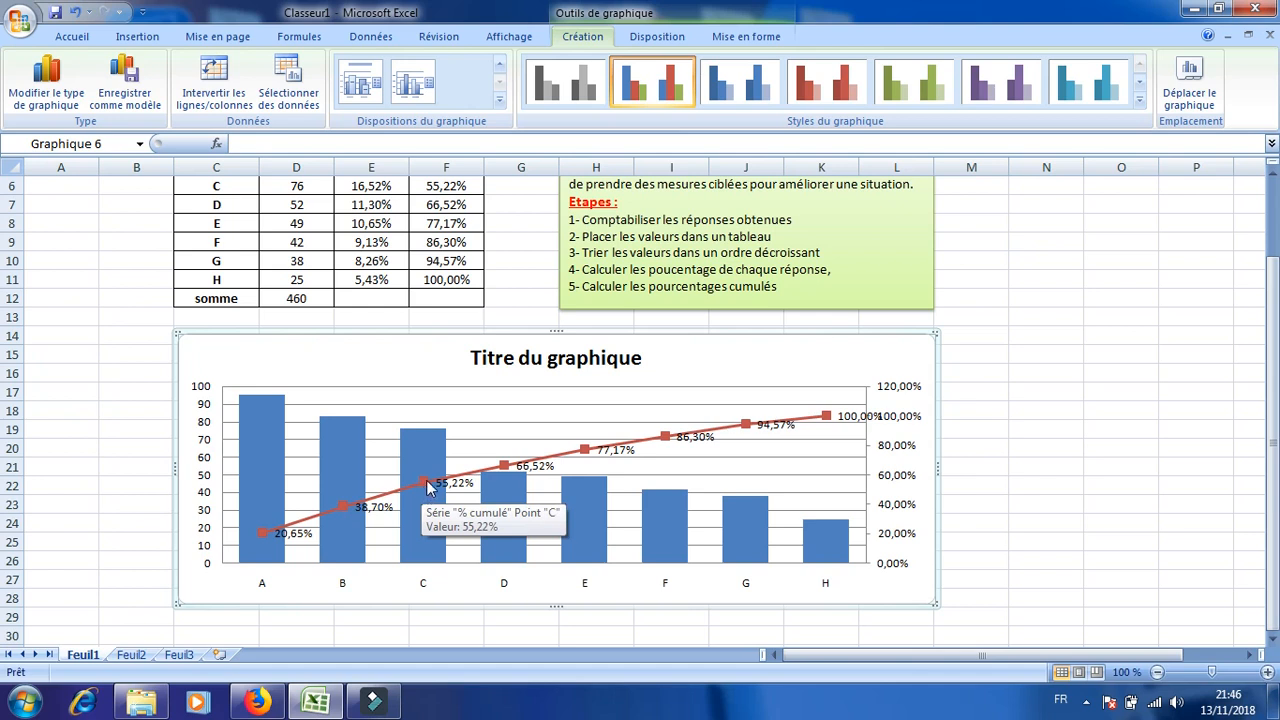
left_click(425, 481)
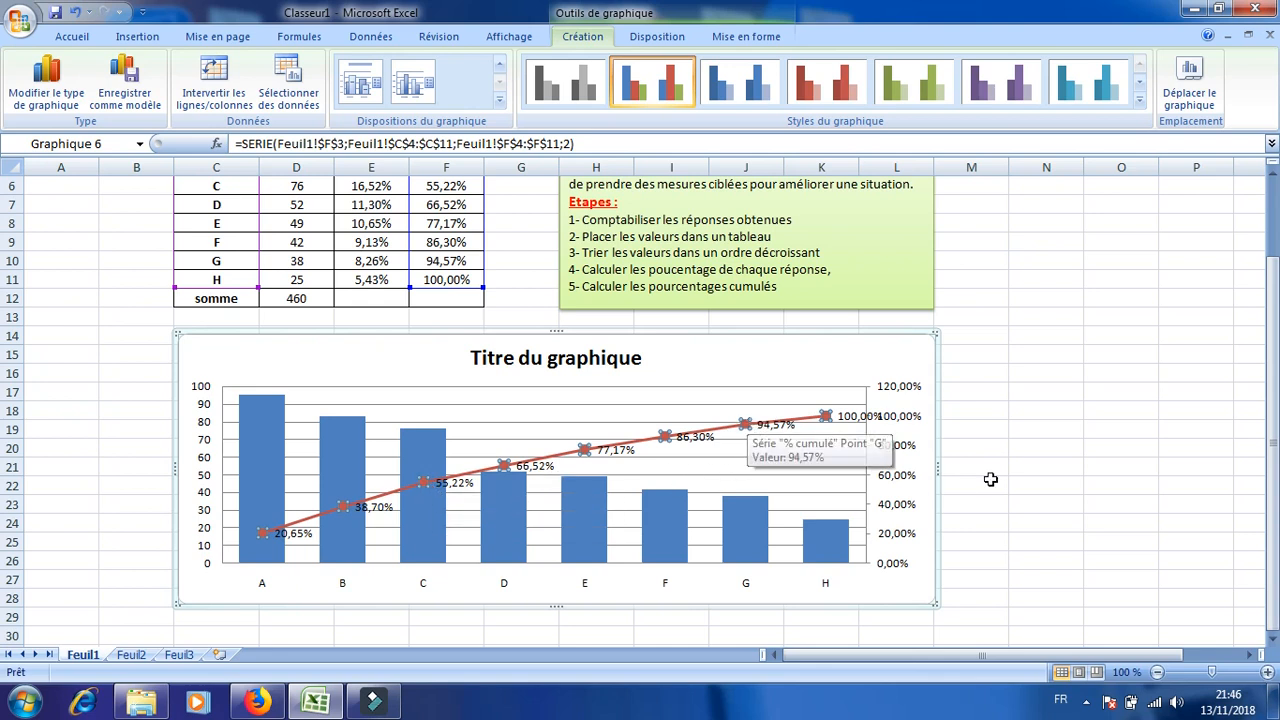
left_click(1020, 460)
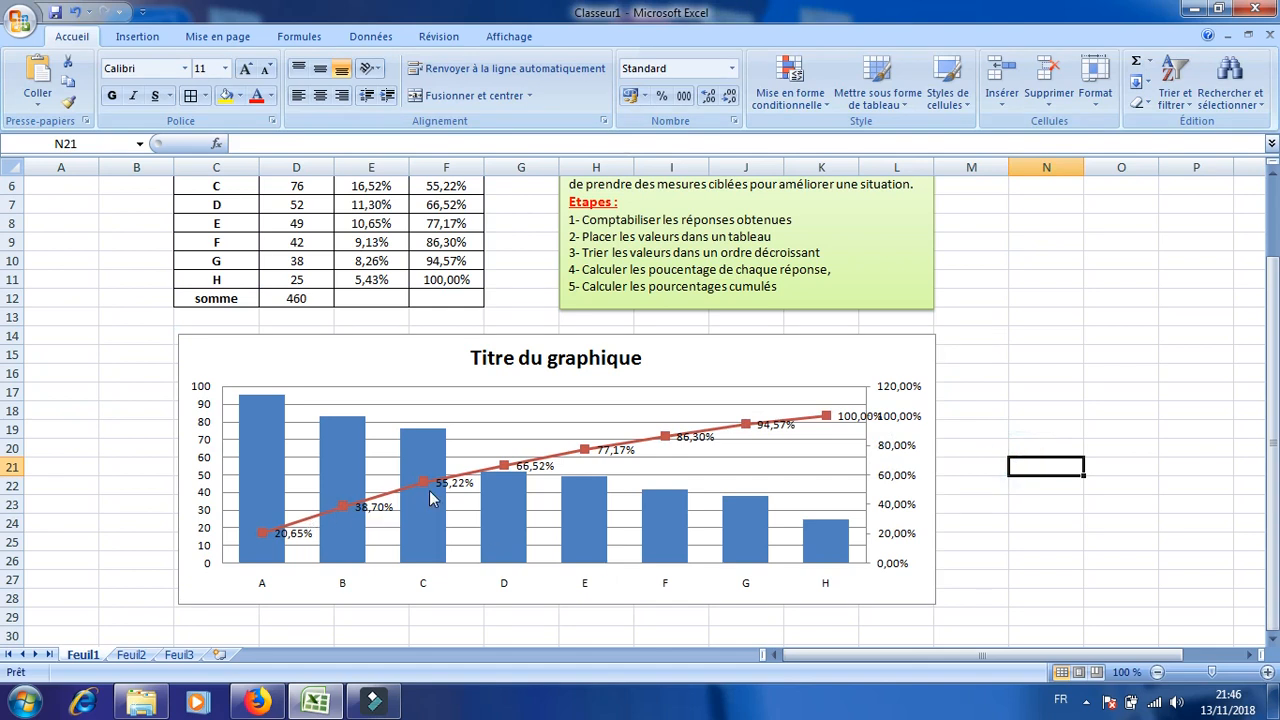
left_click(427, 485)
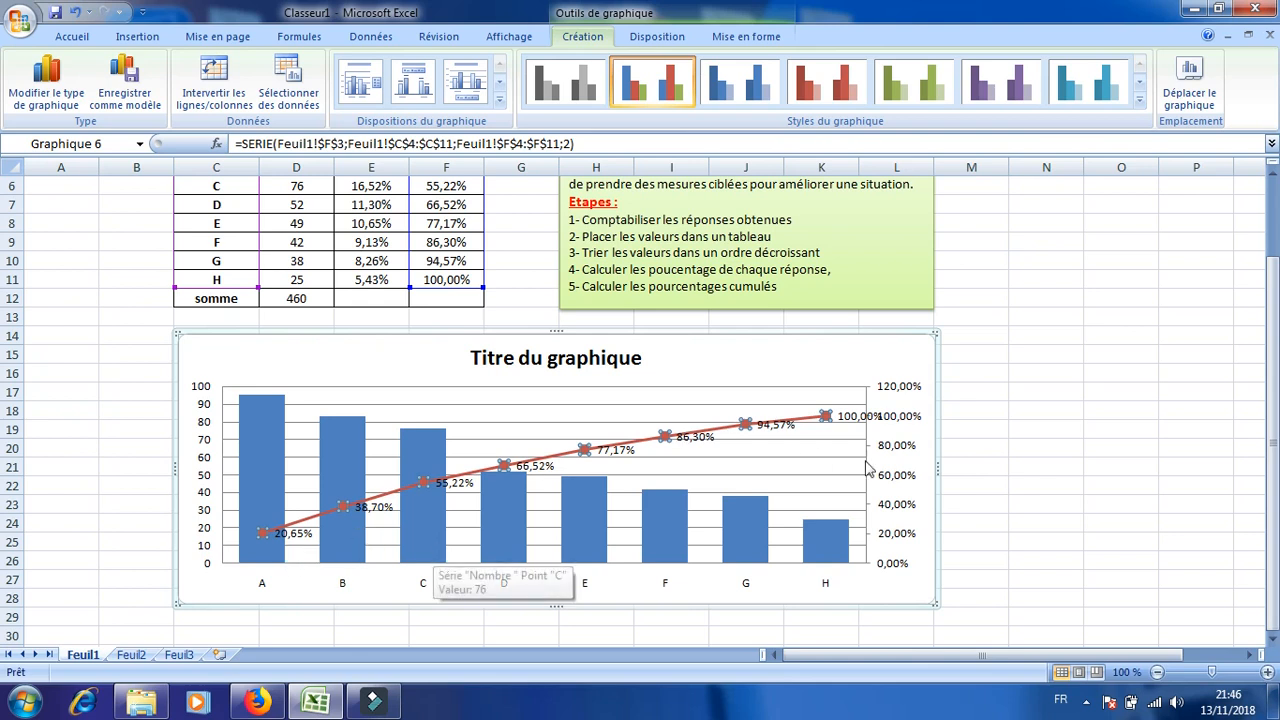
left_click(1020, 466)
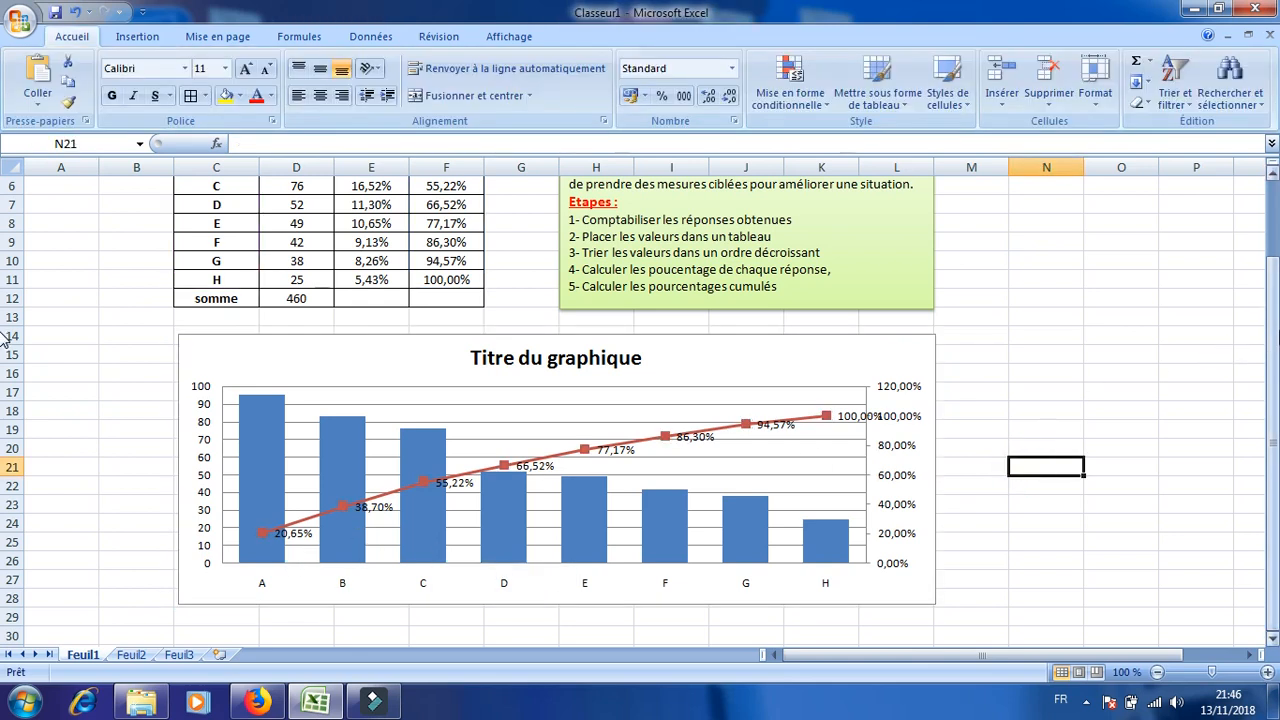
left_click_drag(1273, 338, 1276, 316)
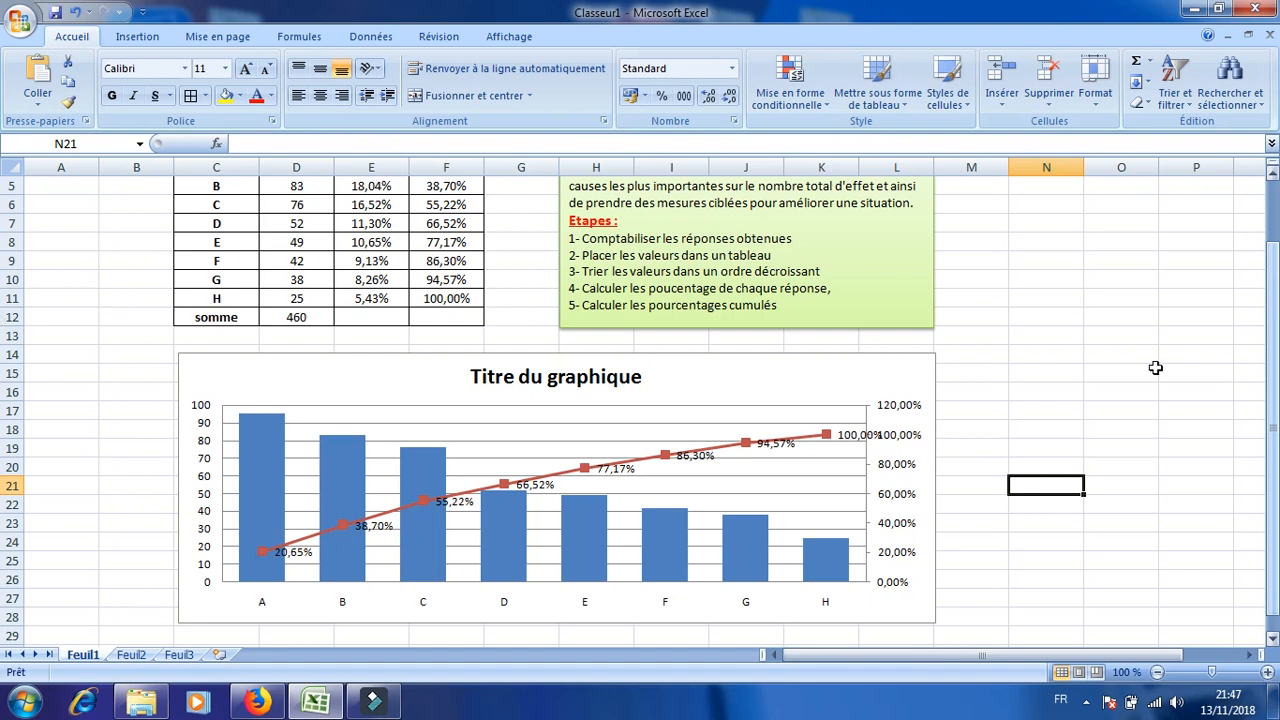
left_click(1085, 700)
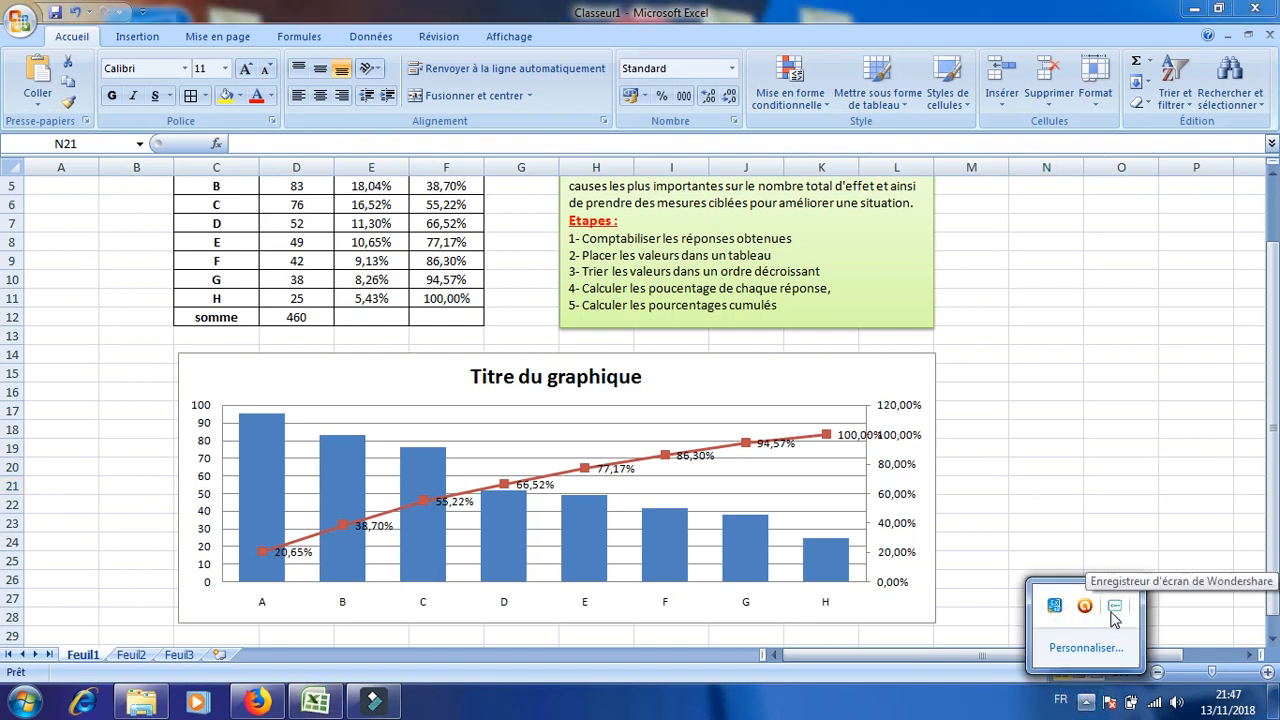